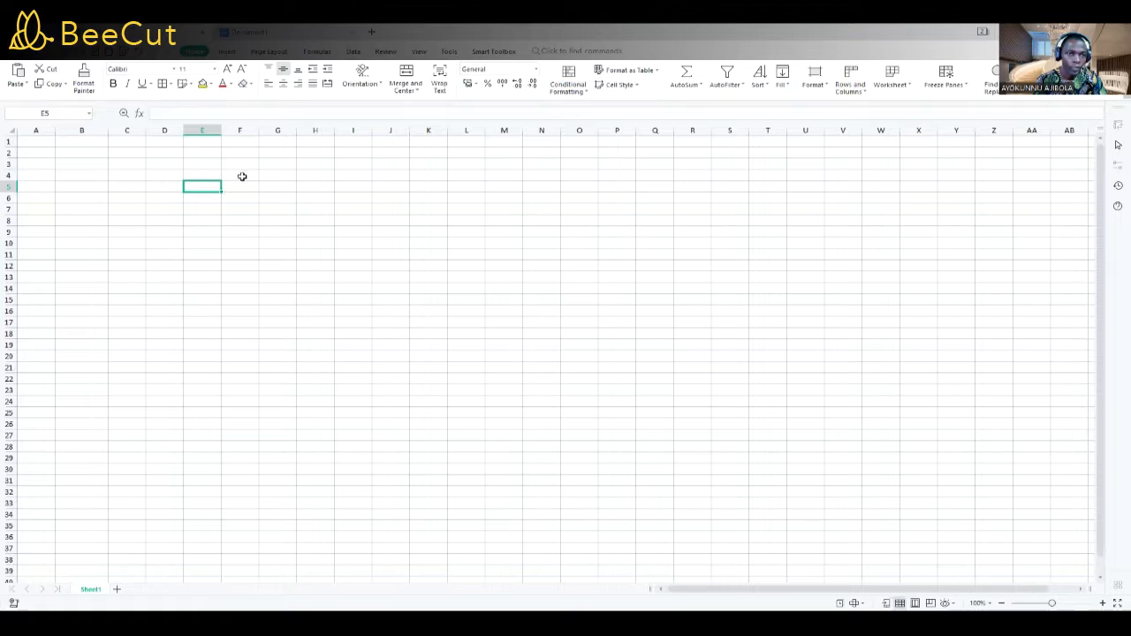
pyautogui.click(87, 153)
pyautogui.moveTo(32, 141); pyautogui.dragTo(274, 141)
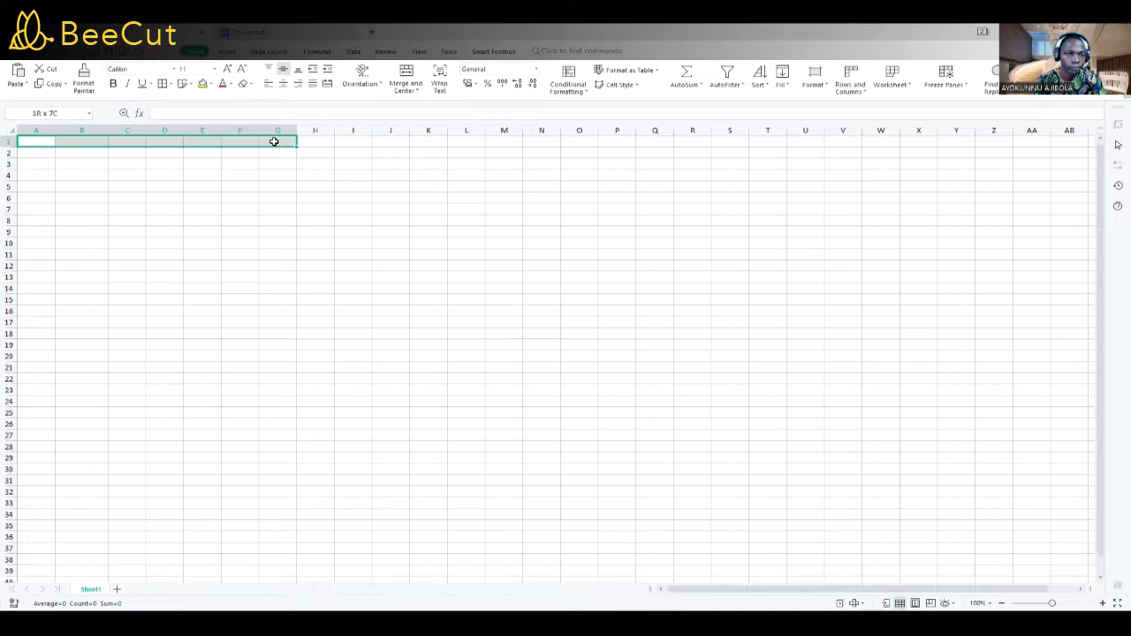
pyautogui.moveTo(274, 141); pyautogui.dragTo(344, 140)
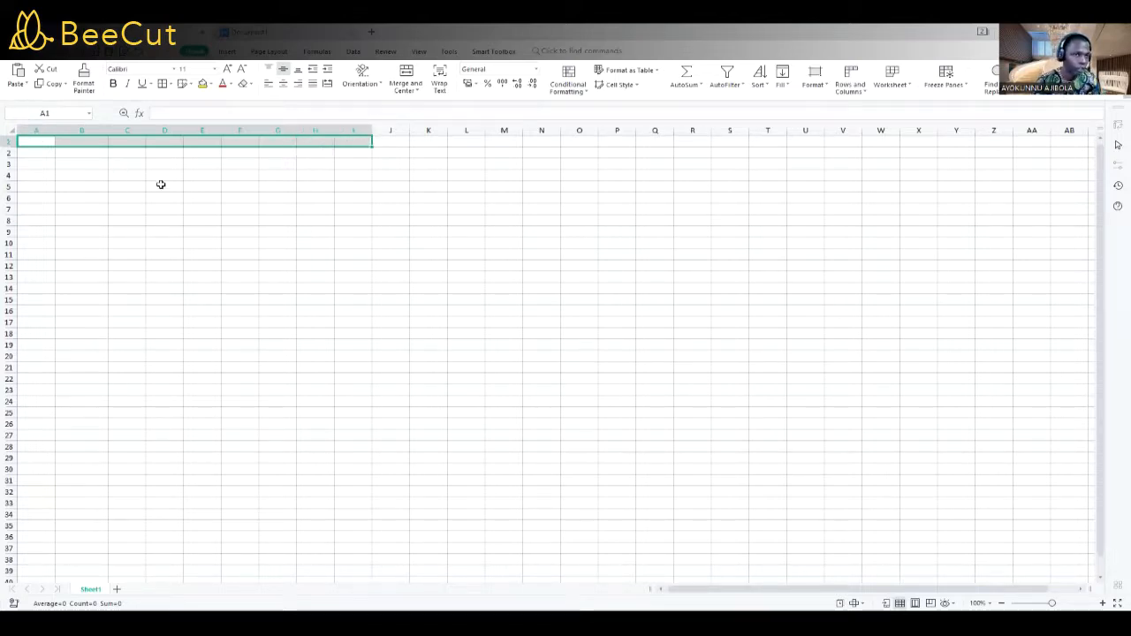
# - Enter the title "Simple Calculator" in cell A1
pyautogui.click(40, 141)
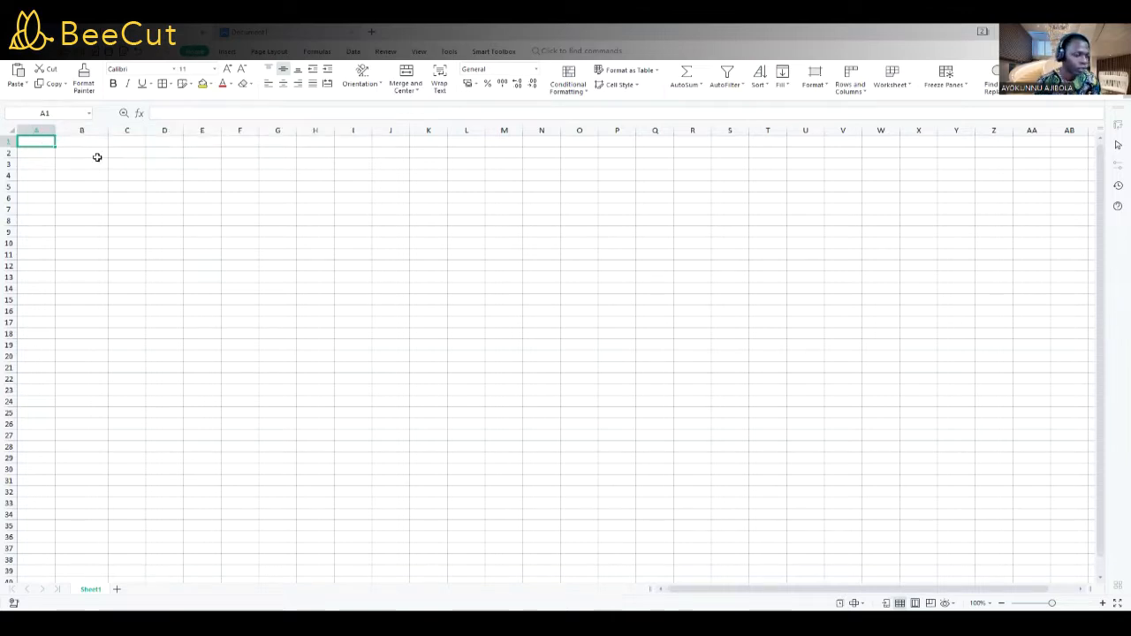
pyautogui.write('S')
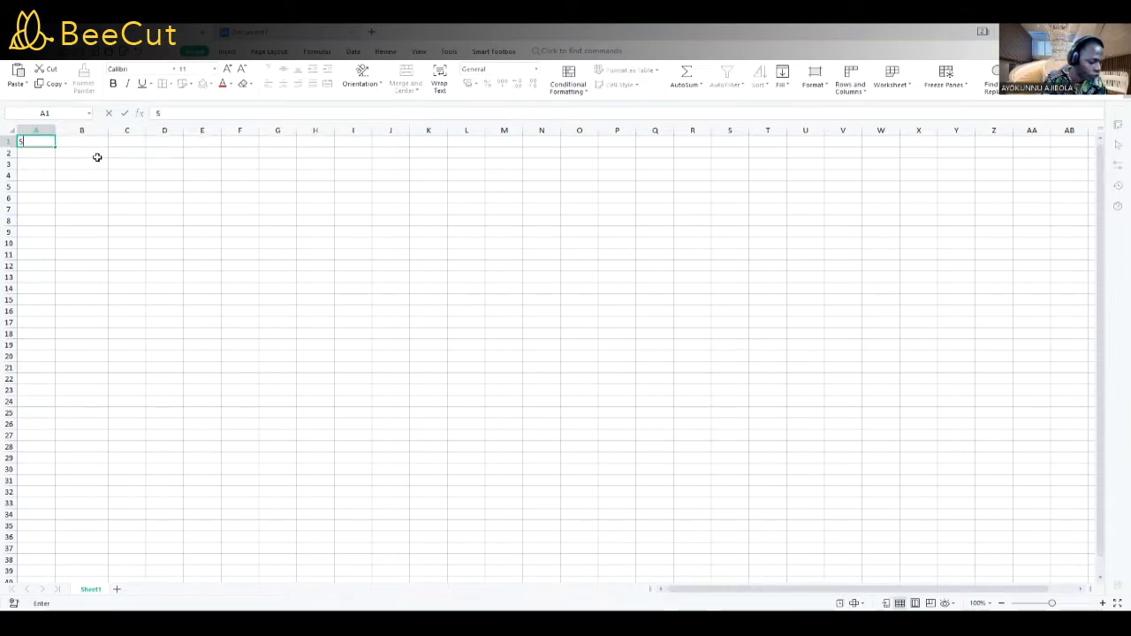
pyautogui.write('imple Calcul')
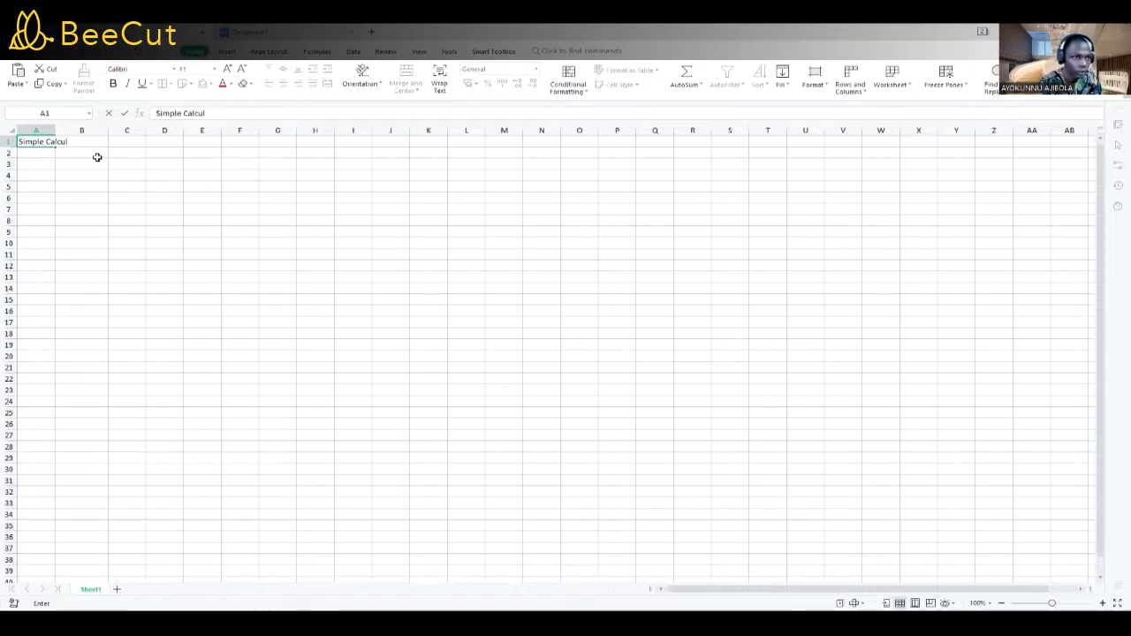
pyautogui.write('ator')
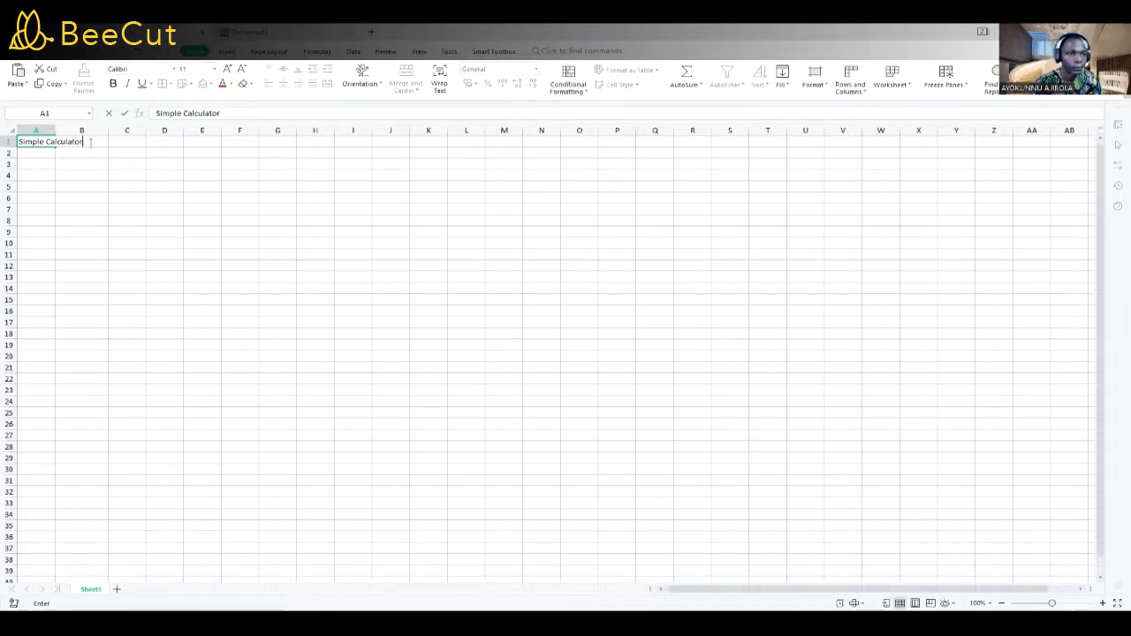
pyautogui.click(89, 163)
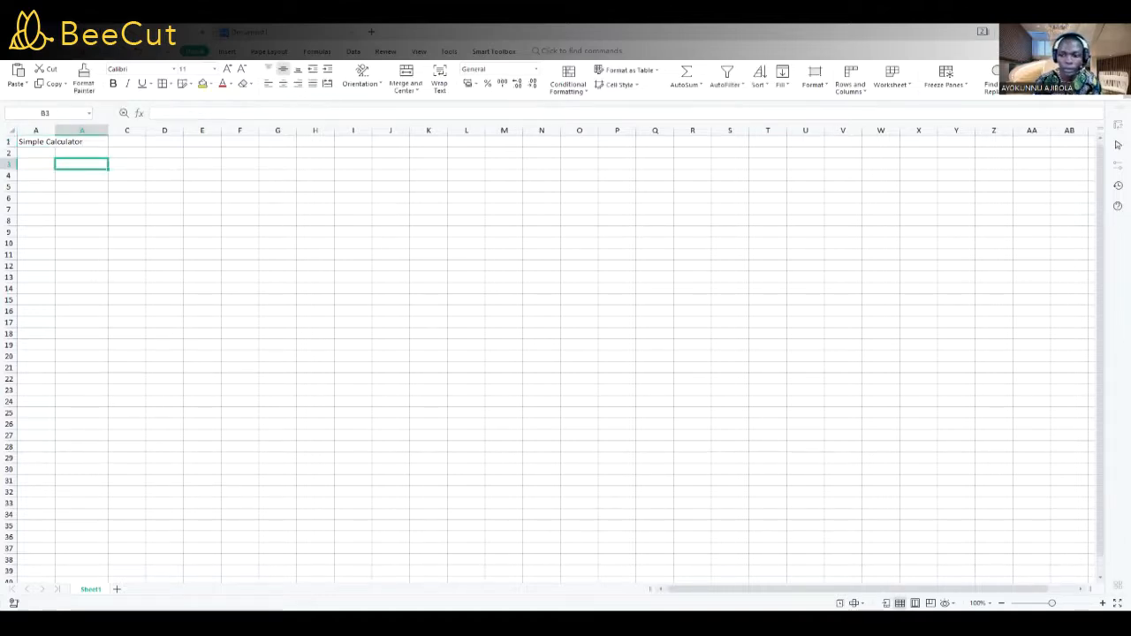
# - Merge and center the "Simple Calculator" title across cells A1 and B1
pyautogui.moveTo(1055, 603); pyautogui.dragTo(1099, 598)
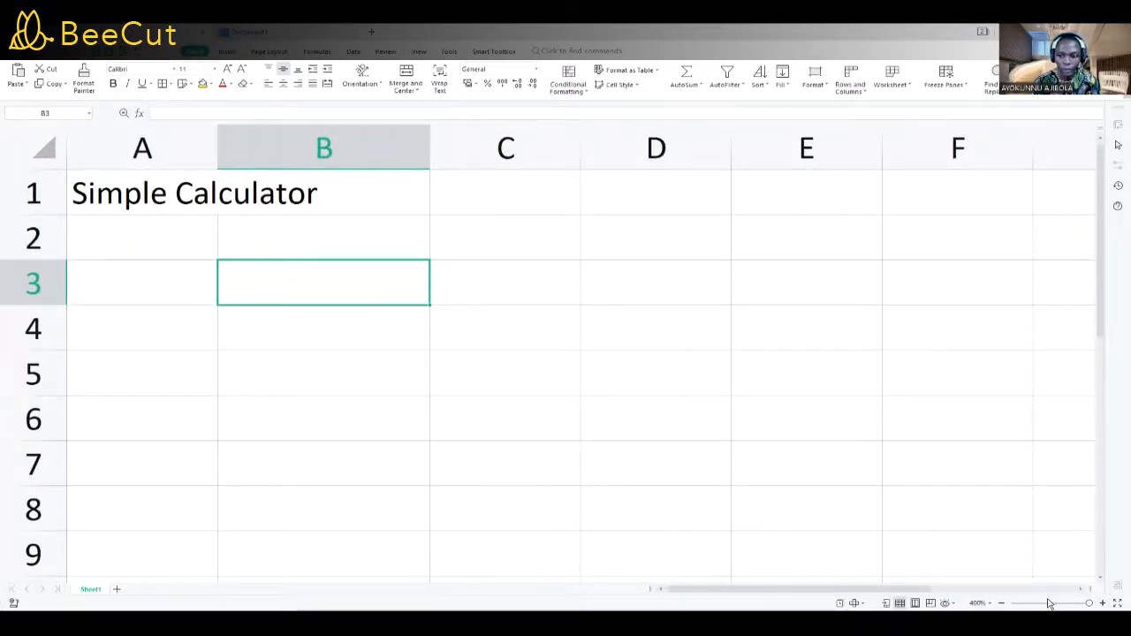
pyautogui.moveTo(1085, 602); pyautogui.dragTo(1076, 602)
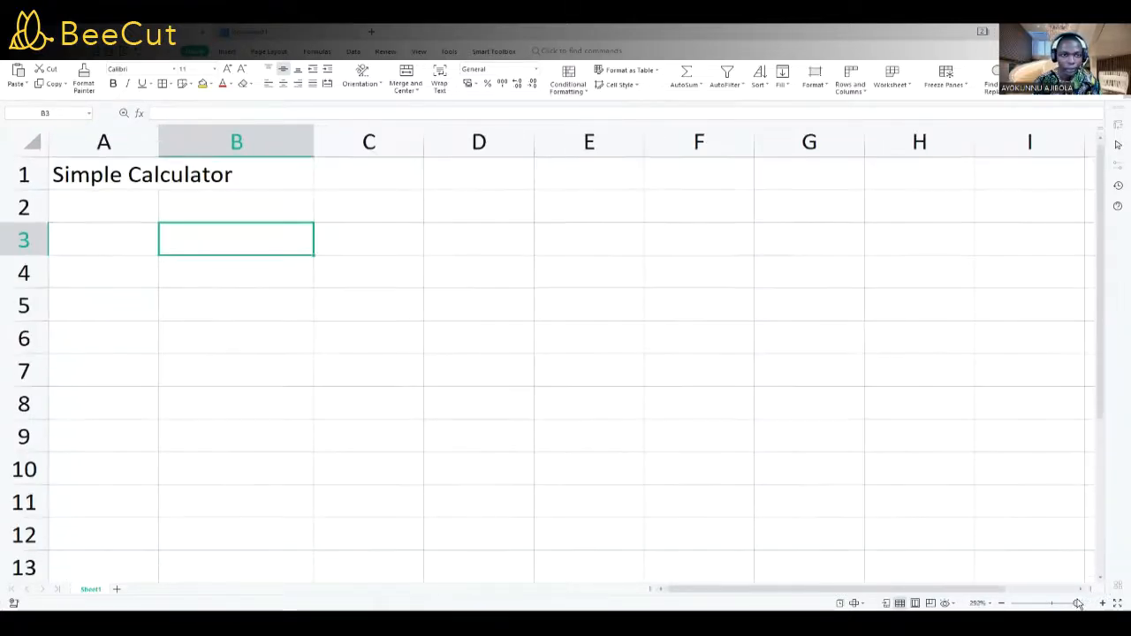
pyautogui.click(156, 187)
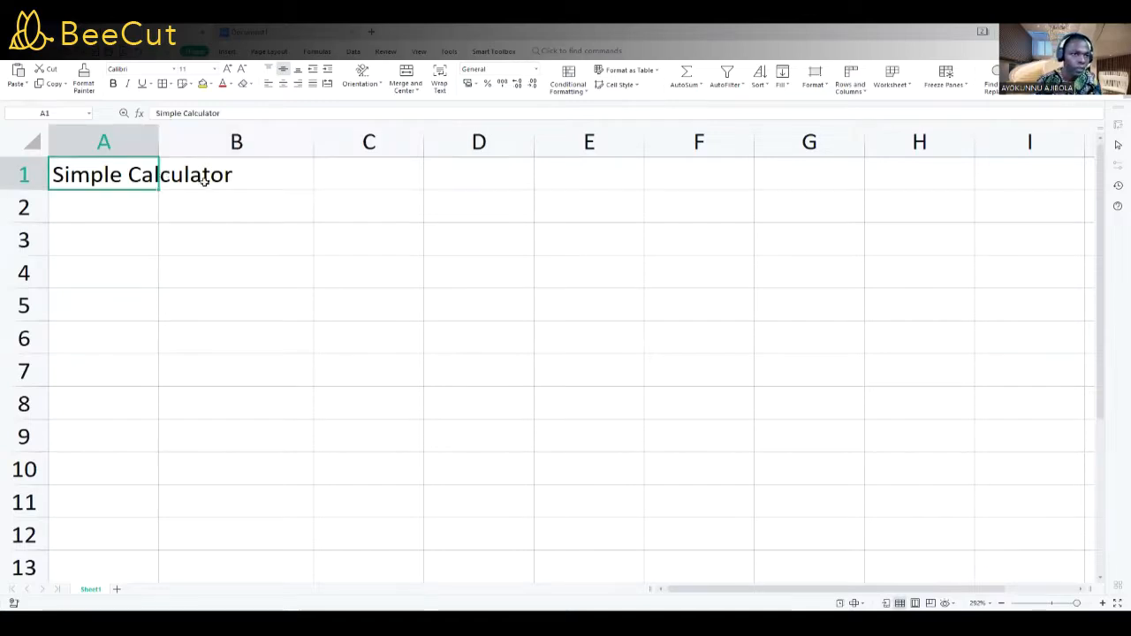
pyautogui.click(187, 173)
pyautogui.doubleClick(188, 172)
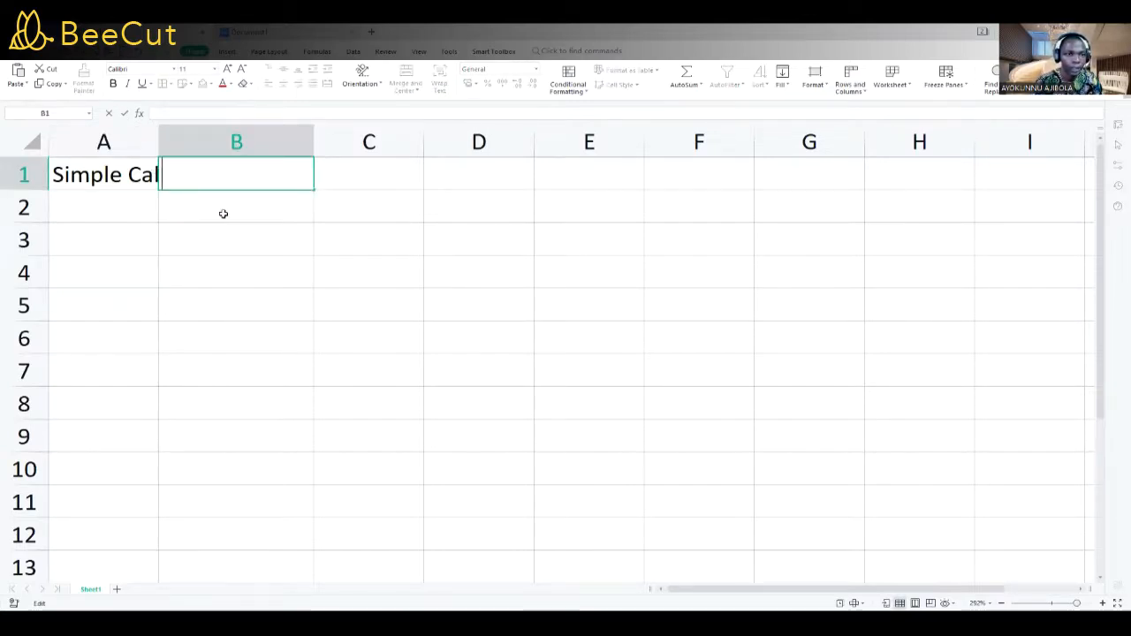
pyautogui.click(162, 235)
pyautogui.moveTo(132, 177); pyautogui.dragTo(235, 177)
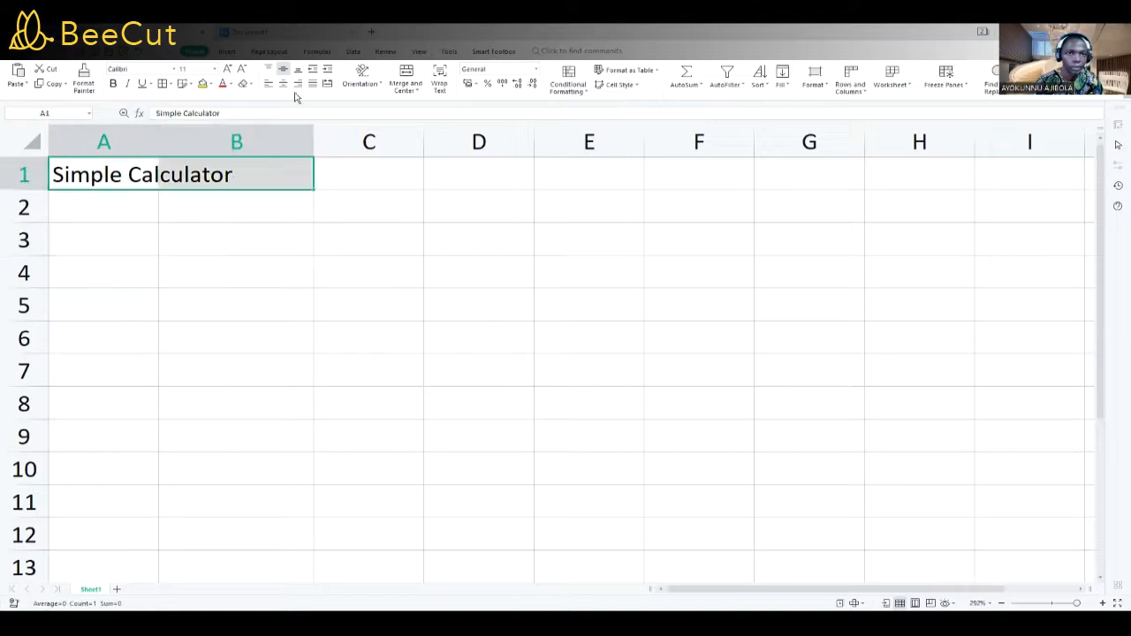
pyautogui.click(410, 75)
pyautogui.click(122, 210)
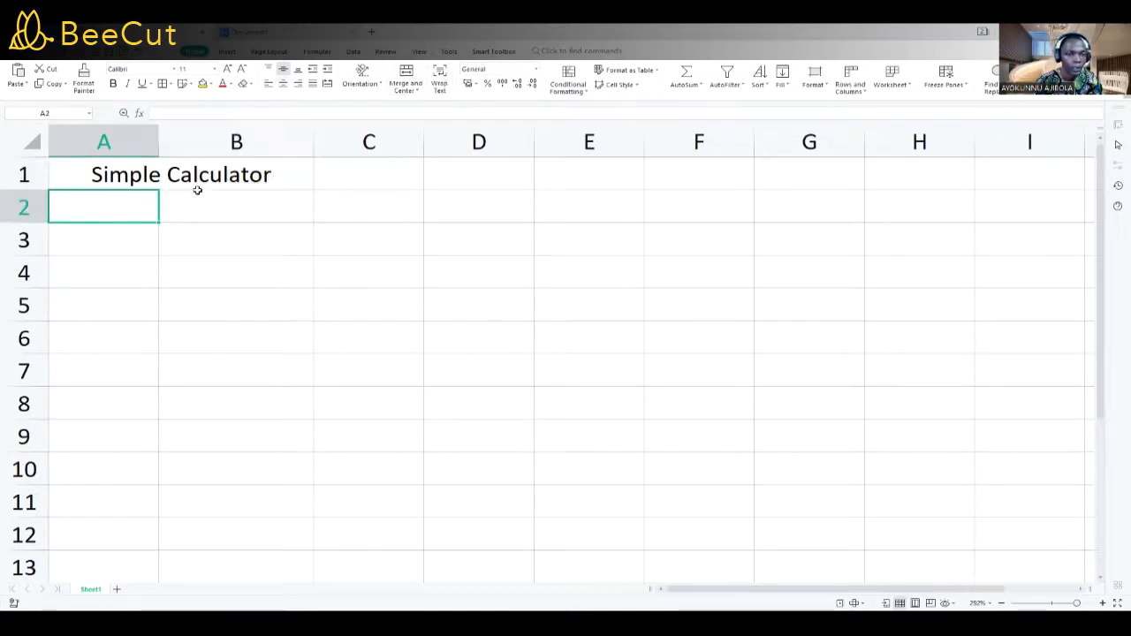
# - Make the whole "Simple Calculator" title text in the merged cell bold
pyautogui.doubleClick(166, 175)
pyautogui.moveTo(285, 170); pyautogui.dragTo(68, 167)
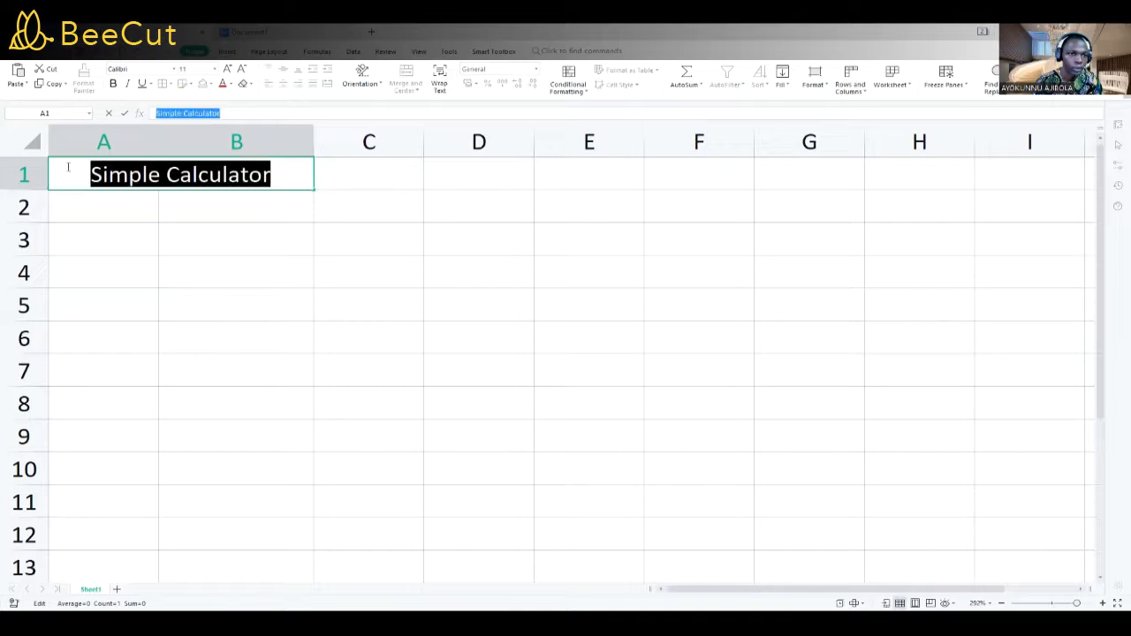
pyautogui.click(113, 83)
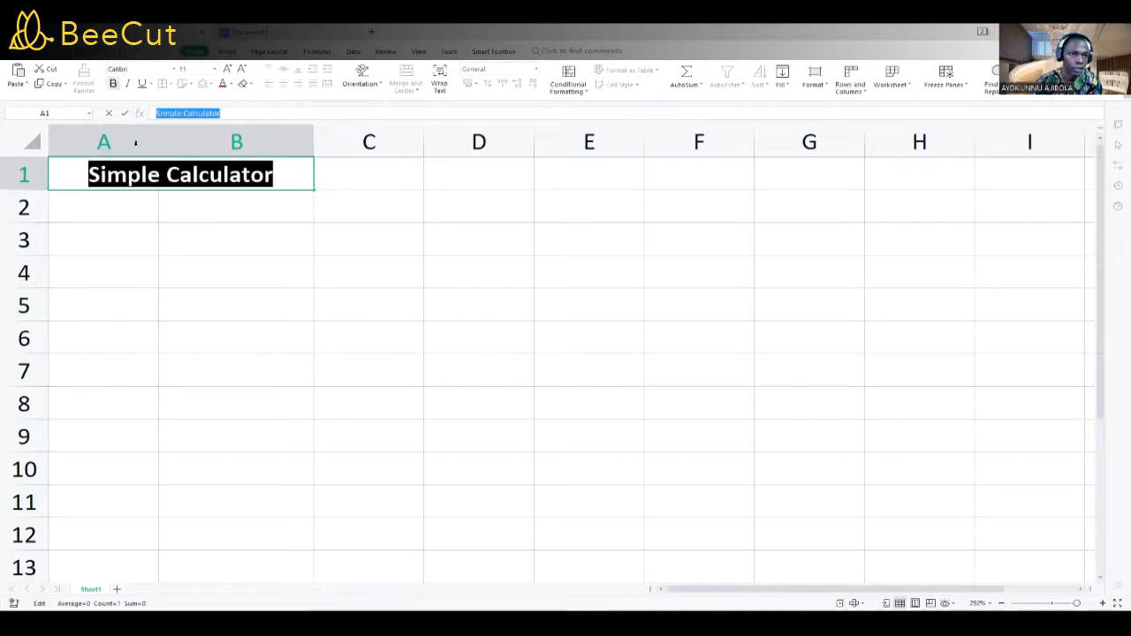
pyautogui.click(144, 193)
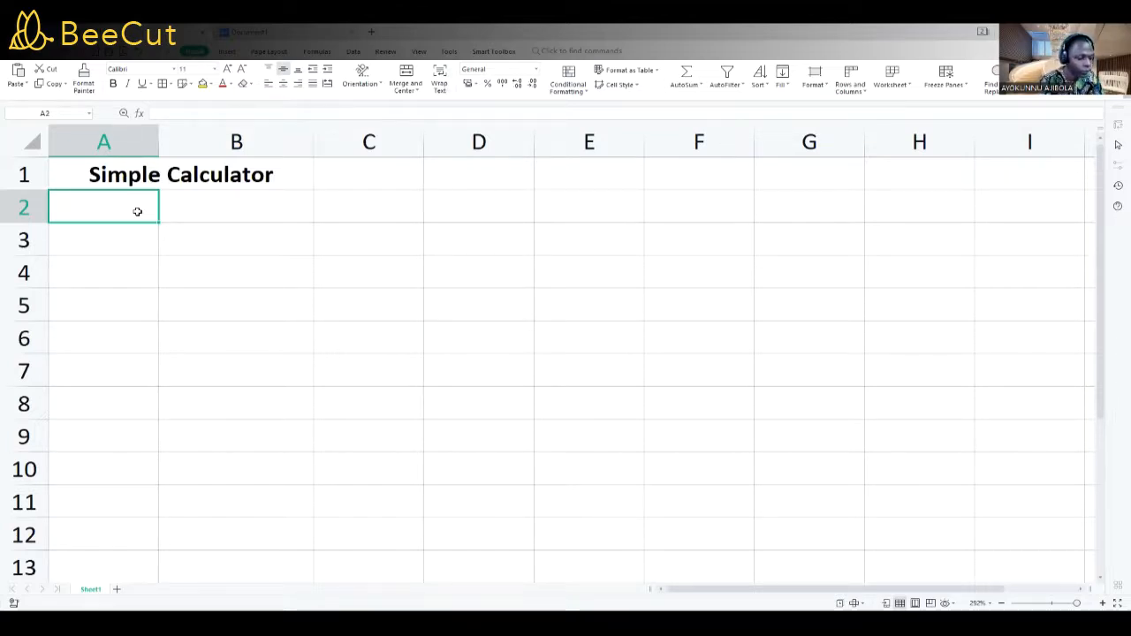
# - Enter the column headers "INPUT 1" in cell A2 and "INPUT 2" in cell B2
pyautogui.write('INPUT 1')
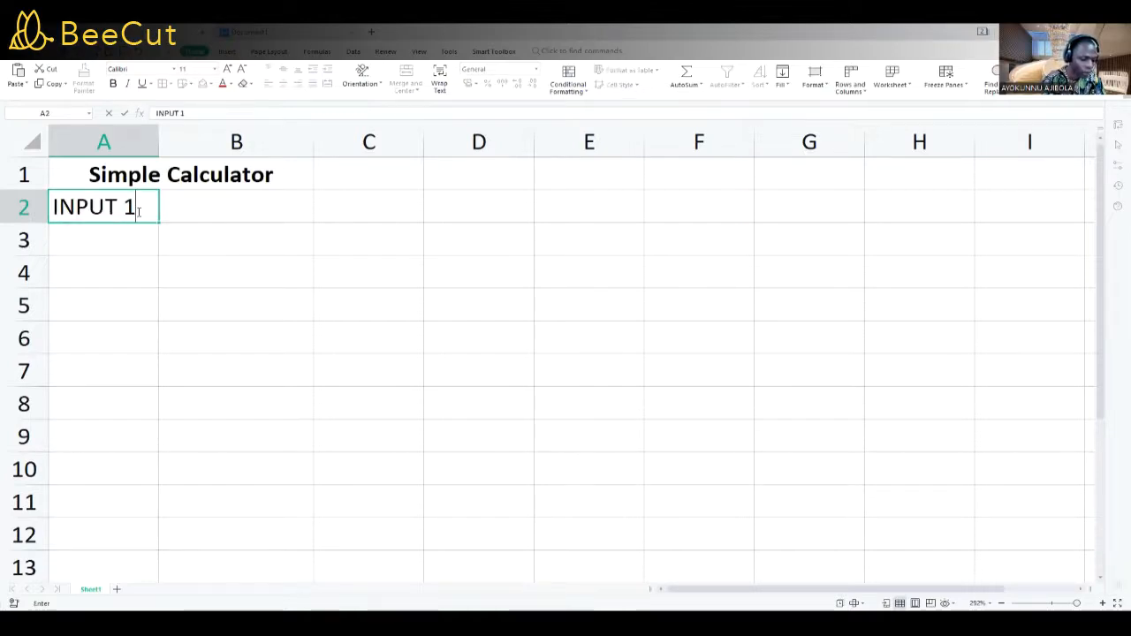
pyautogui.press('Tab')
pyautogui.write('INPUT')
pyautogui.press('BackSpace')
pyautogui.write('UT 2')
pyautogui.press('Return')
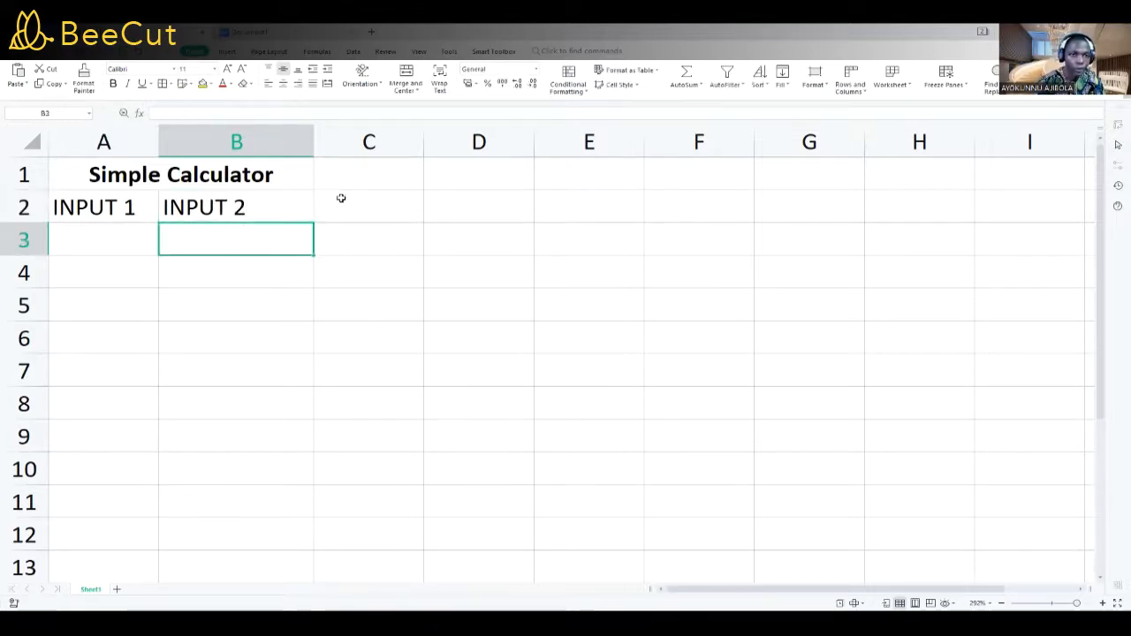
# - Enter the column header "ADDITION" in cell C2
pyautogui.click(371, 205)
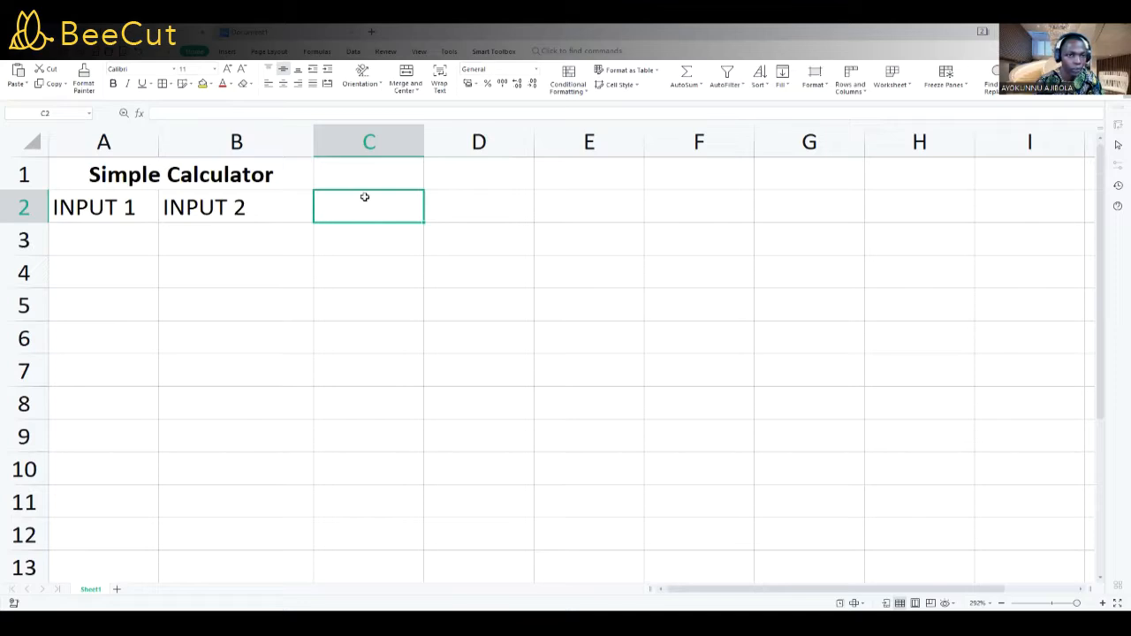
pyautogui.write('ADD')
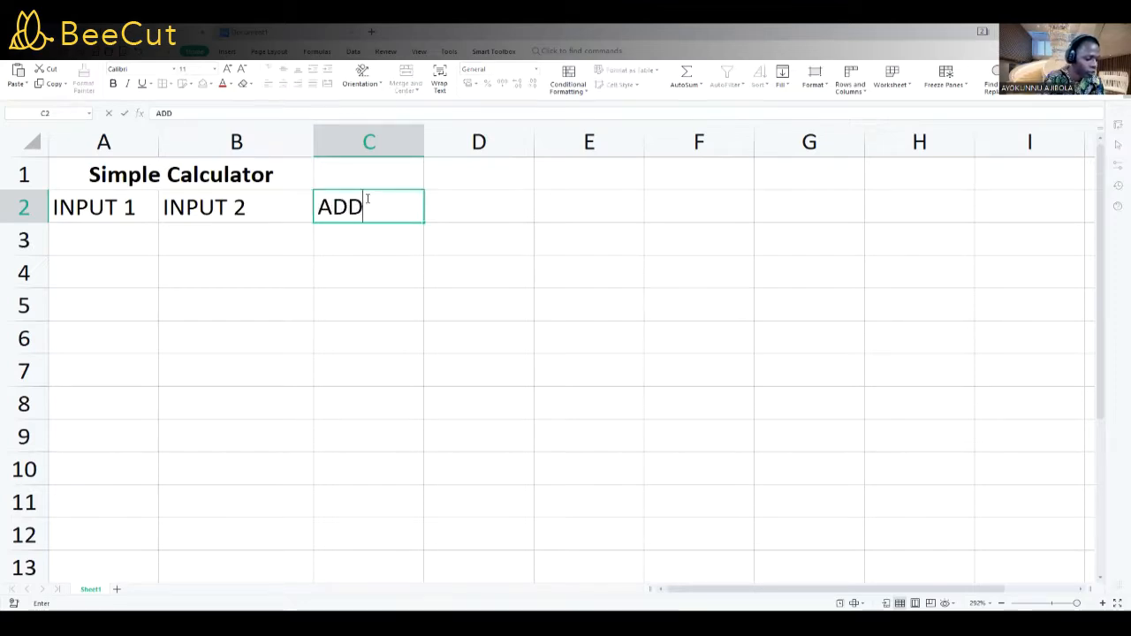
pyautogui.write('ITION')
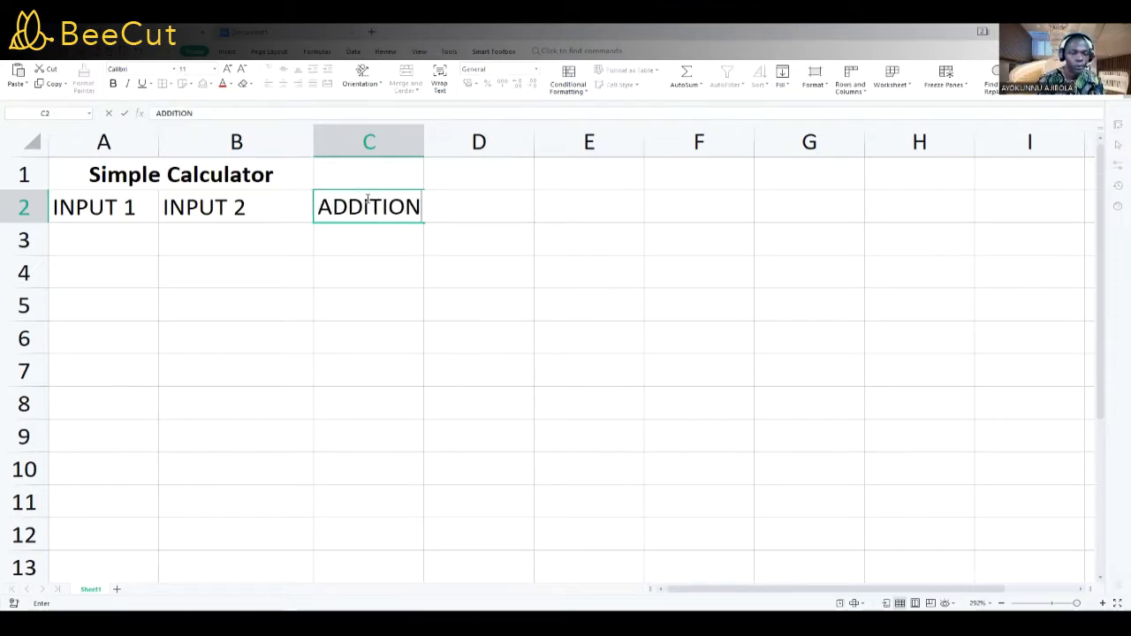
pyautogui.click(501, 227)
# - Enter the header "SUBTRACTION" in cell D2 and widen column D to fit the text
pyautogui.click(501, 214)
pyautogui.write('S')
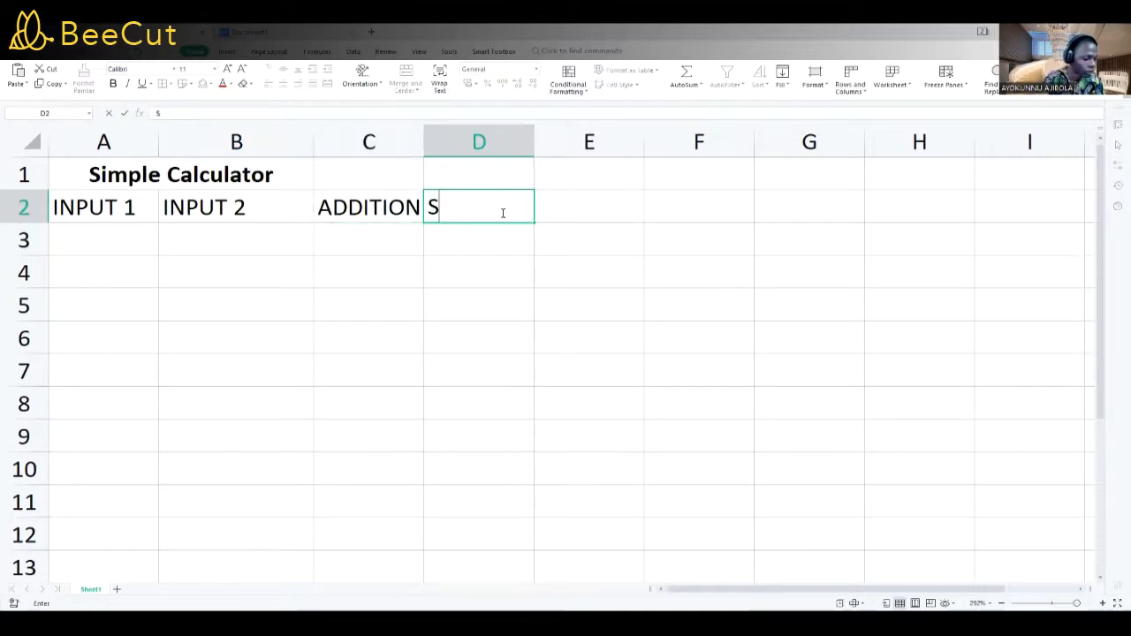
pyautogui.write('UBTRACTION')
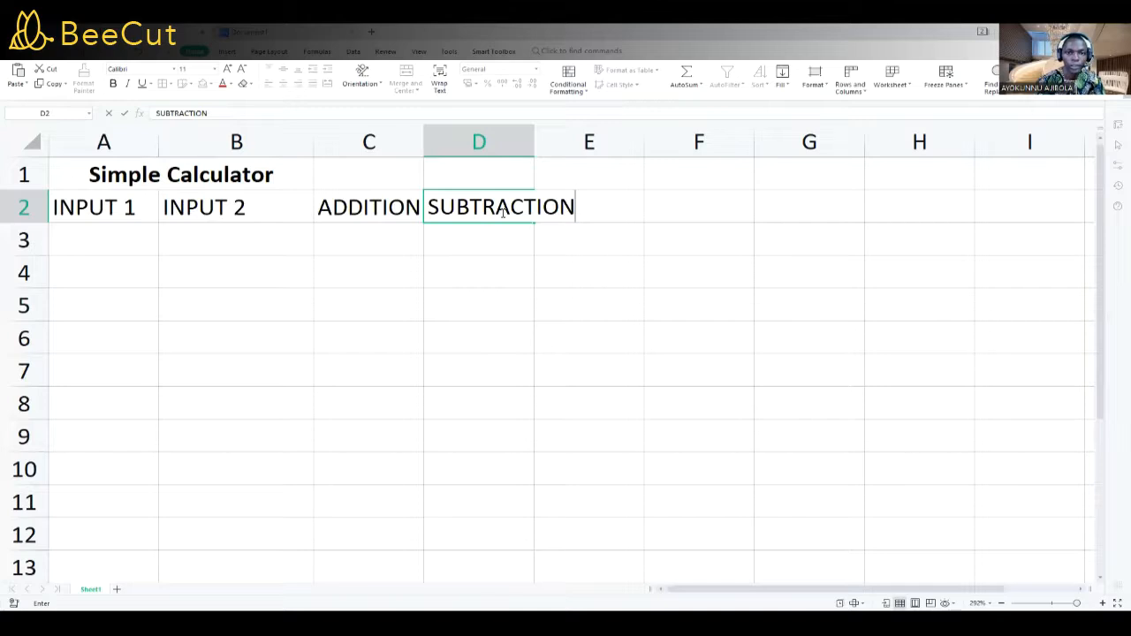
pyautogui.click(540, 275)
pyautogui.click(499, 209)
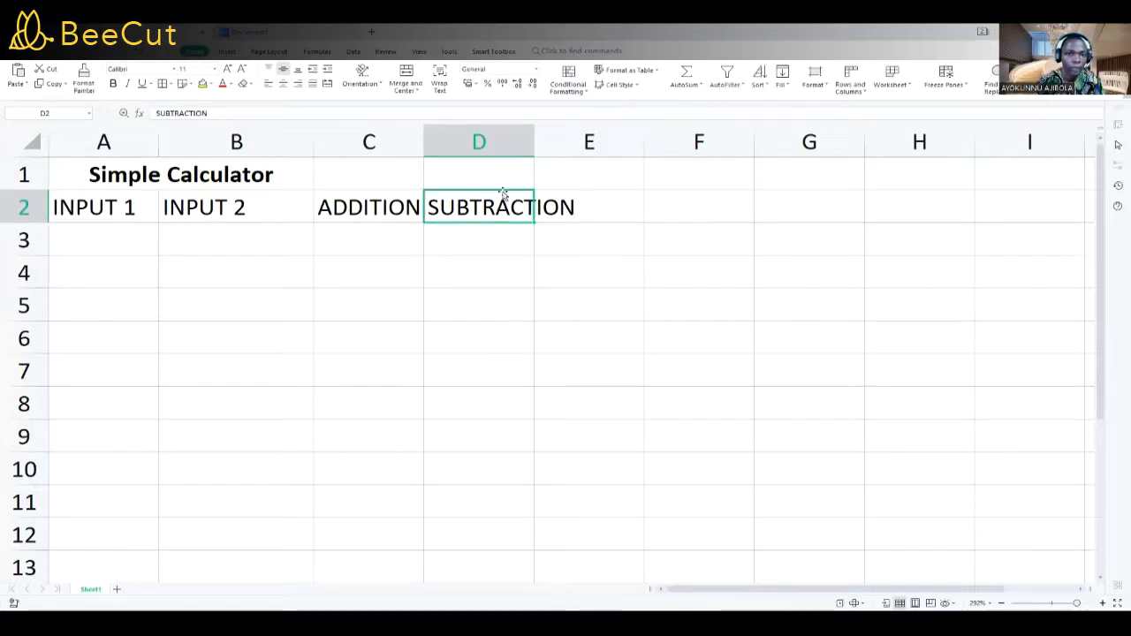
pyautogui.moveTo(534, 134); pyautogui.dragTo(578, 136)
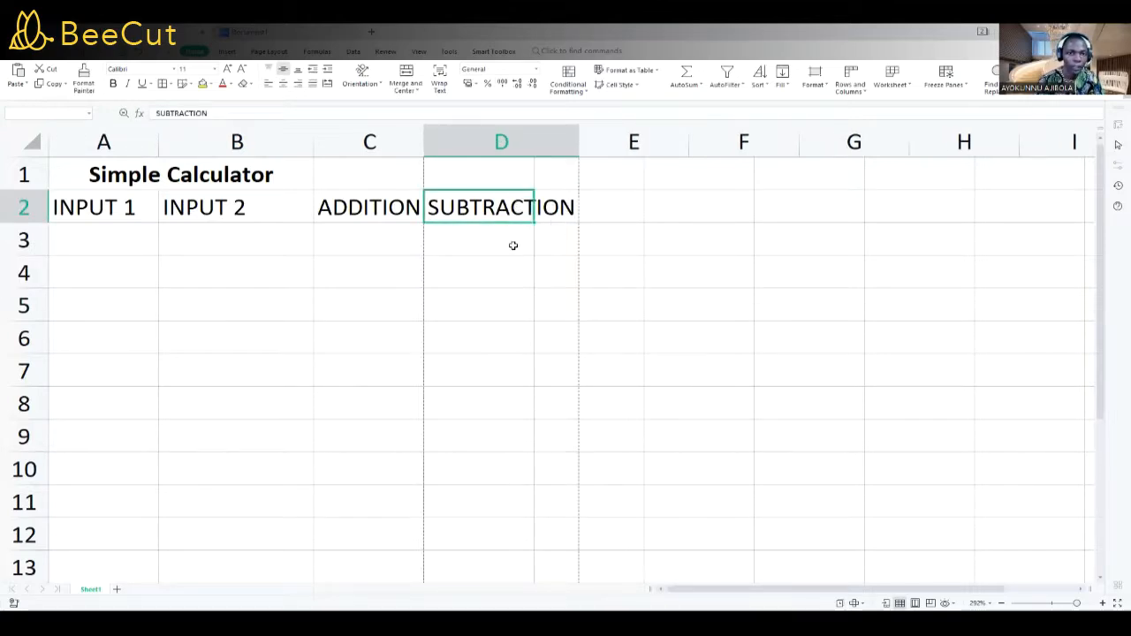
# - Enter the header "MULTIPLICATION" in cell E2 and widen column E to fit the text
pyautogui.press('Right')
pyautogui.write('MUL')
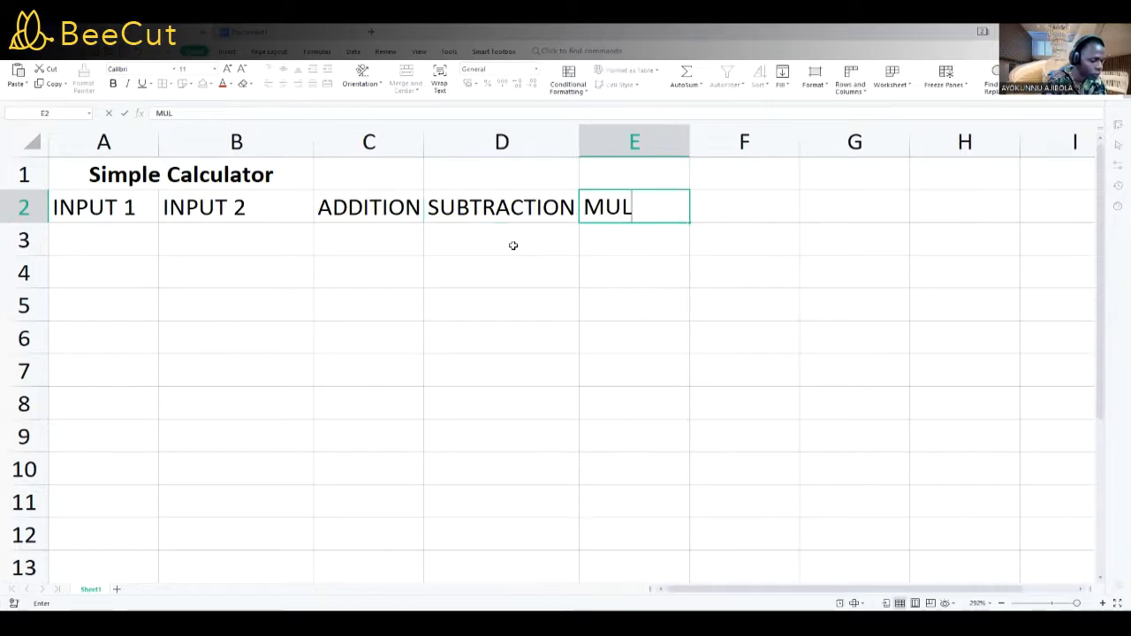
pyautogui.write('TI')
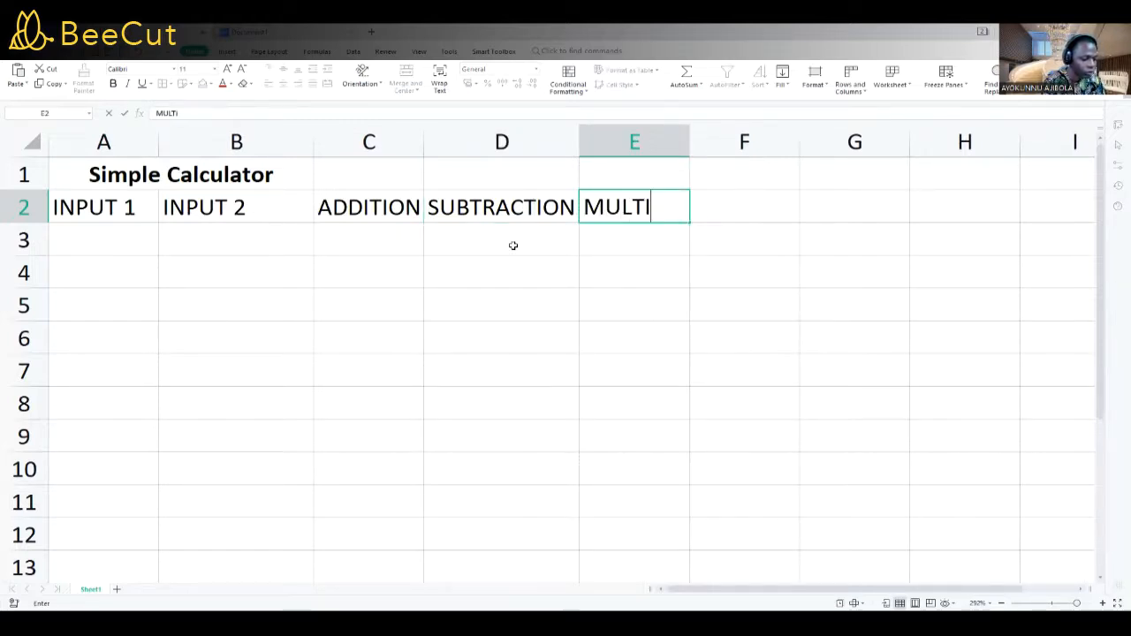
pyautogui.write('PLICATION')
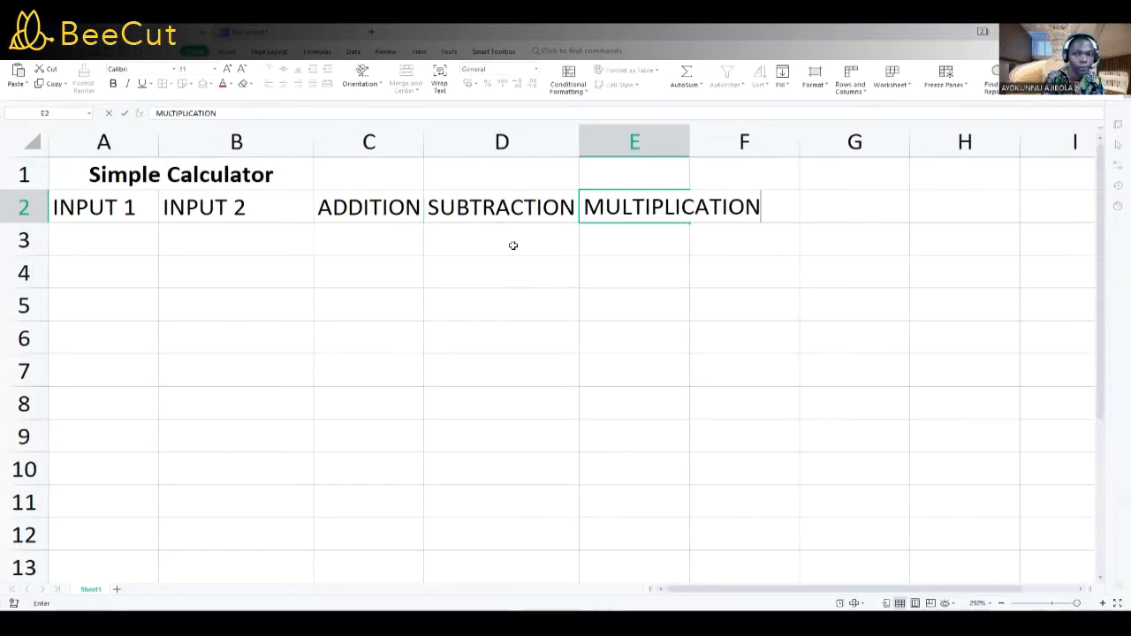
pyautogui.click(658, 248)
pyautogui.moveTo(689, 135); pyautogui.dragTo(776, 130)
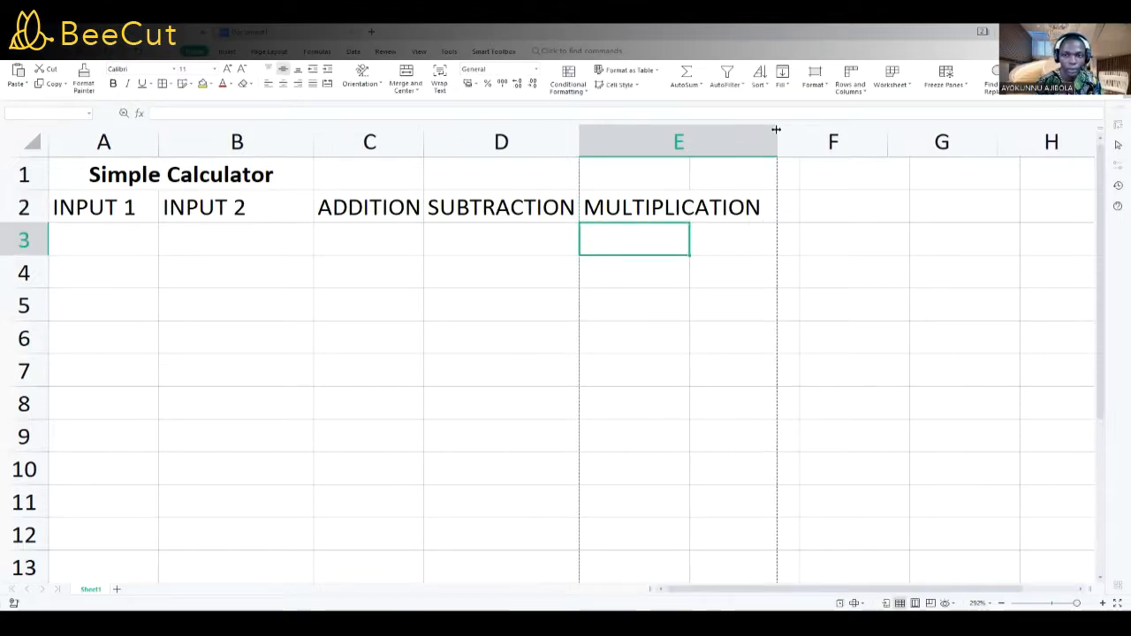
# - Enter the header "DIVISION" in all capitals in cell F2
pyautogui.click(793, 204)
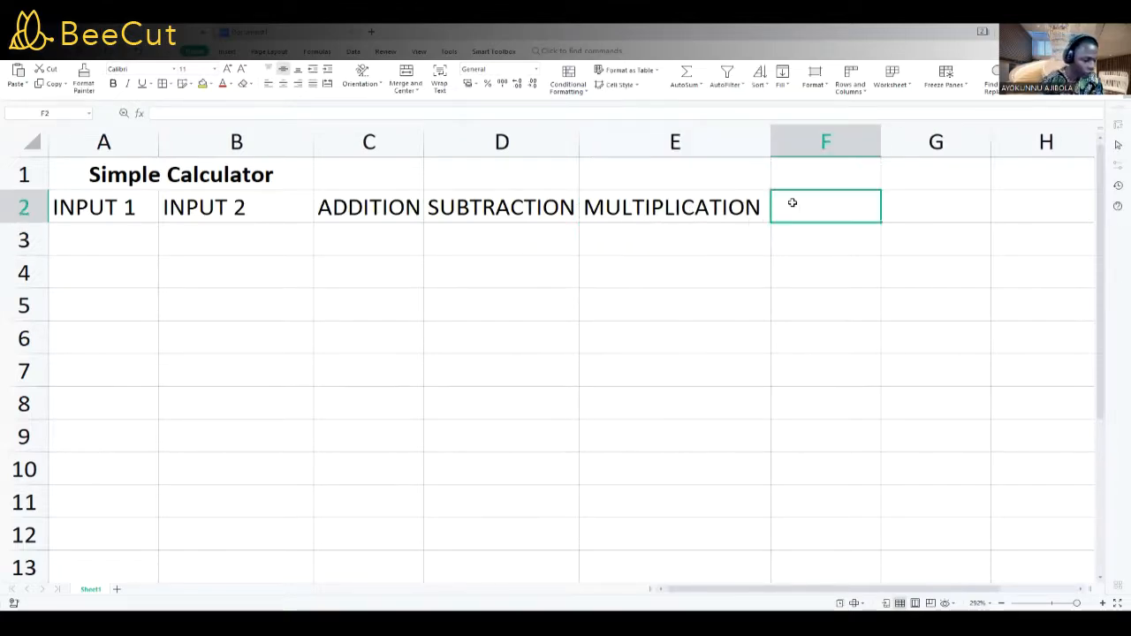
pyautogui.write('Division')
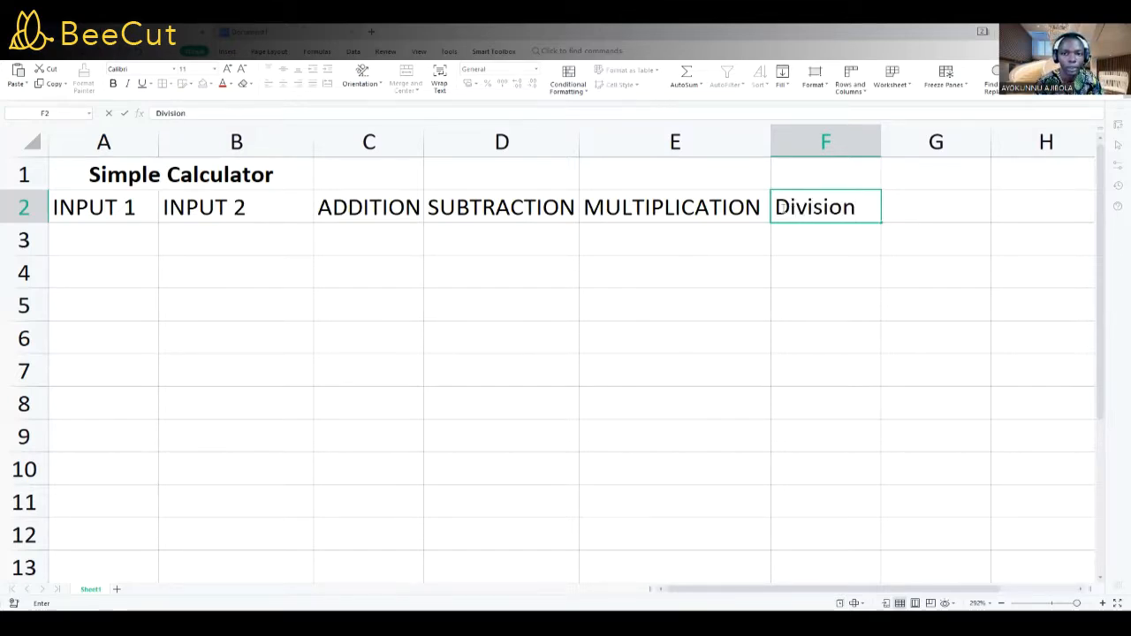
pyautogui.press('BackSpace')
pyautogui.press('BackSpace')
pyautogui.press('BackSpace')
pyautogui.press('BackSpace')
pyautogui.press('BackSpace')
pyautogui.press('BackSpace')
pyautogui.press('BackSpace')
pyautogui.write('I')
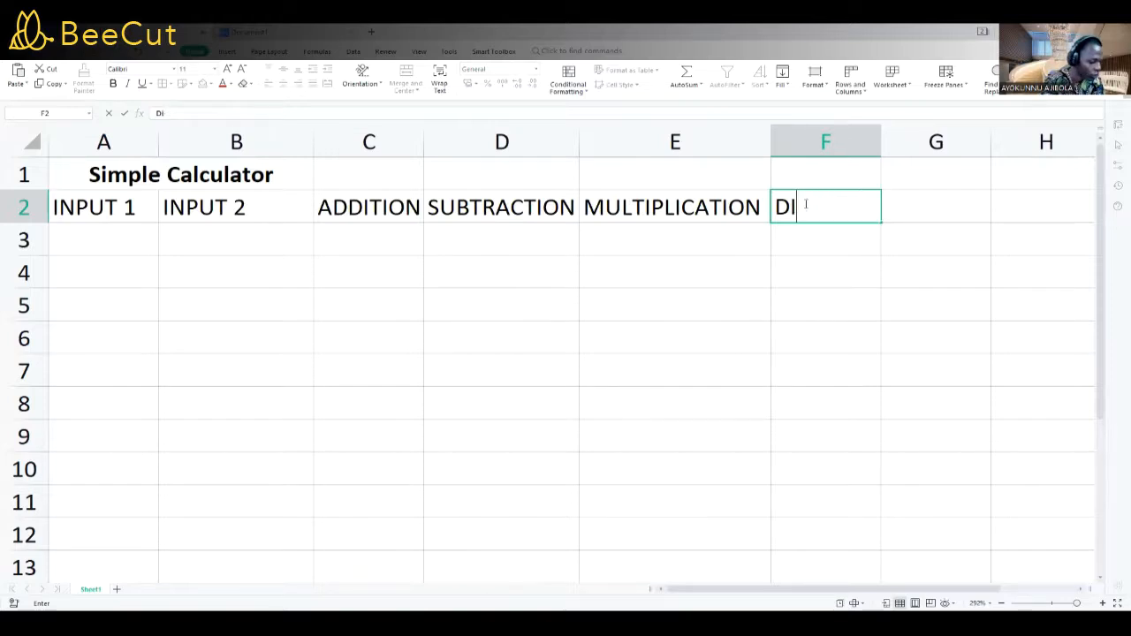
pyautogui.write('VISION')
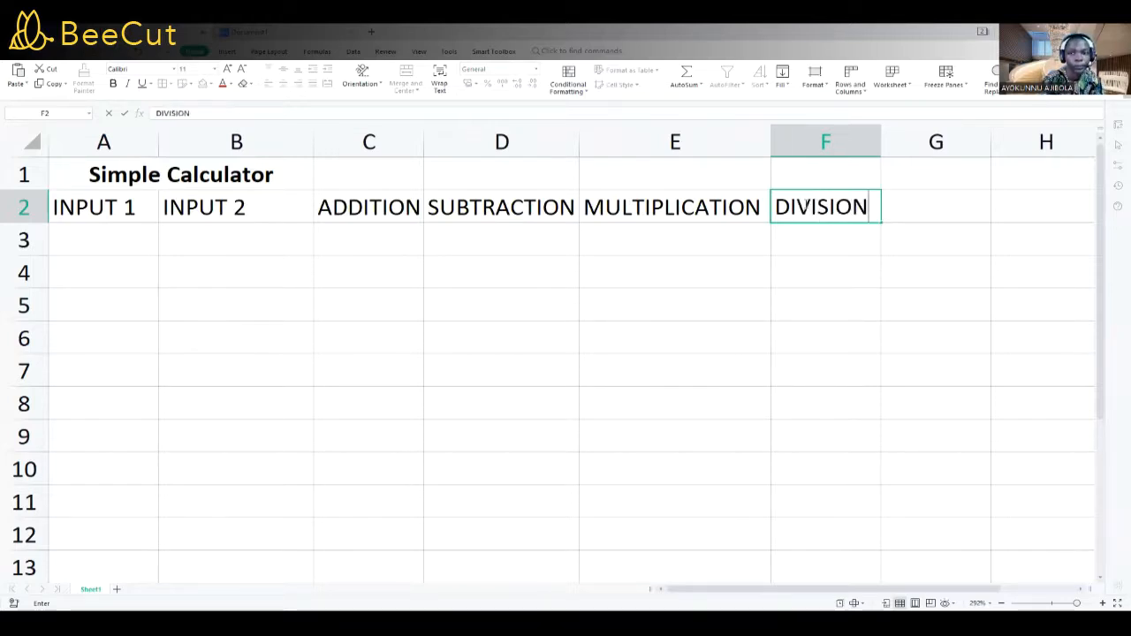
# - Enter the column header "SQUARES" in cell G2
pyautogui.click(890, 218)
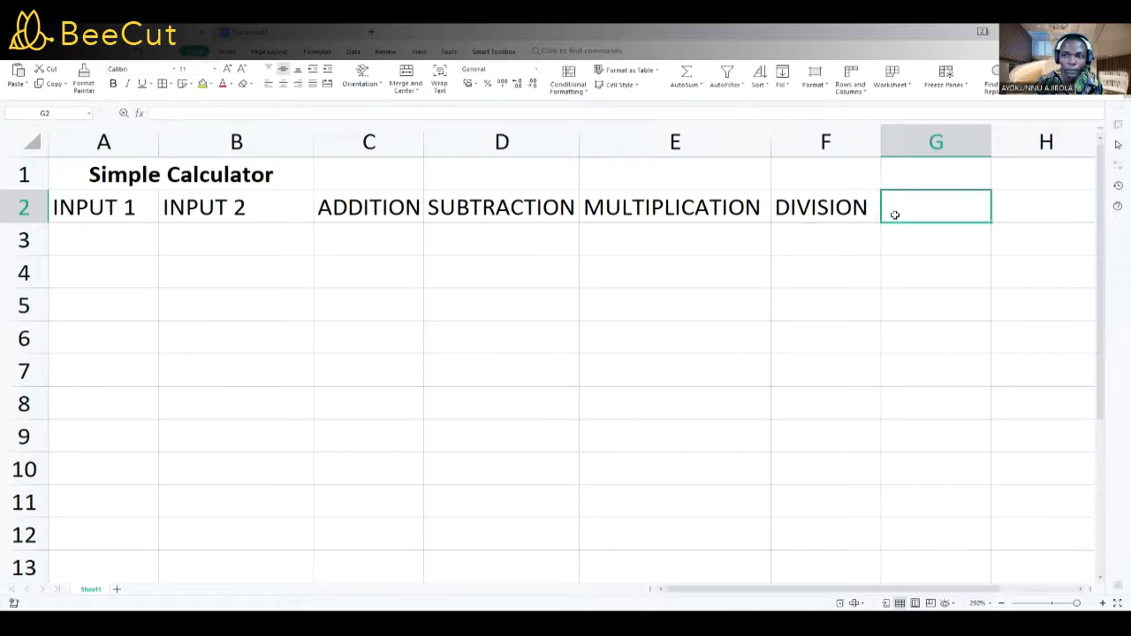
pyautogui.write('S')
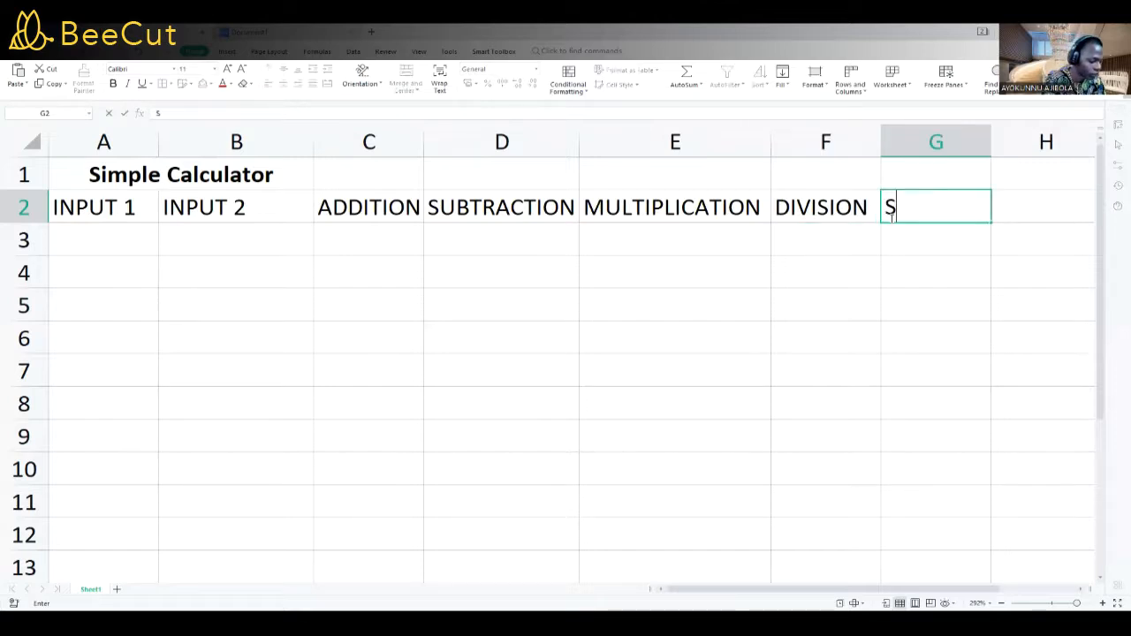
pyautogui.write('U')
pyautogui.write('QUA')
pyautogui.press('BackSpace')
pyautogui.press('BackSpace')
pyautogui.press('BackSpace')
pyautogui.press('BackSpace')
pyautogui.write('QUARE')
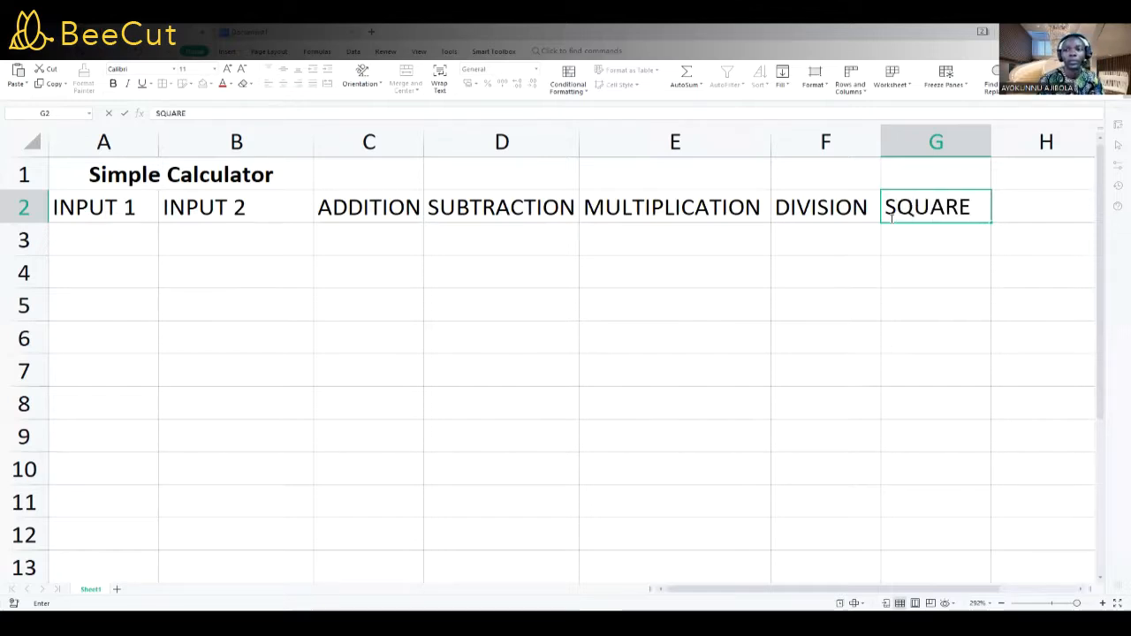
pyautogui.write('S')
# - Enter the header "SQUARE ROOT" in cell H2 and widen column H to fit the text
pyautogui.click(1011, 214)
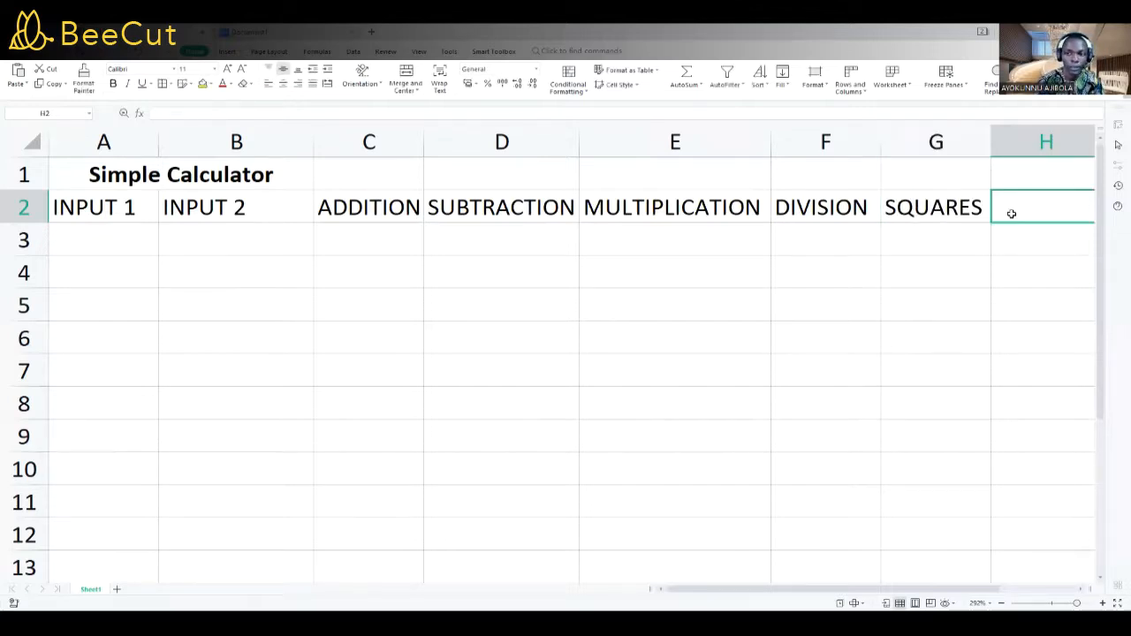
pyautogui.write('SQUAR')
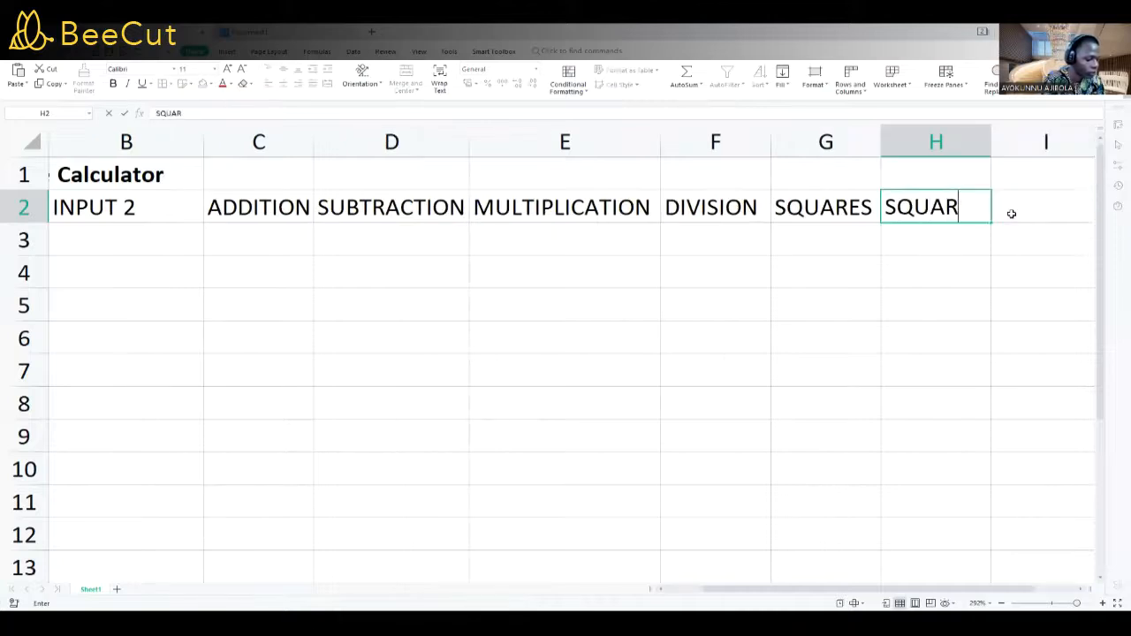
pyautogui.write('E ROOT')
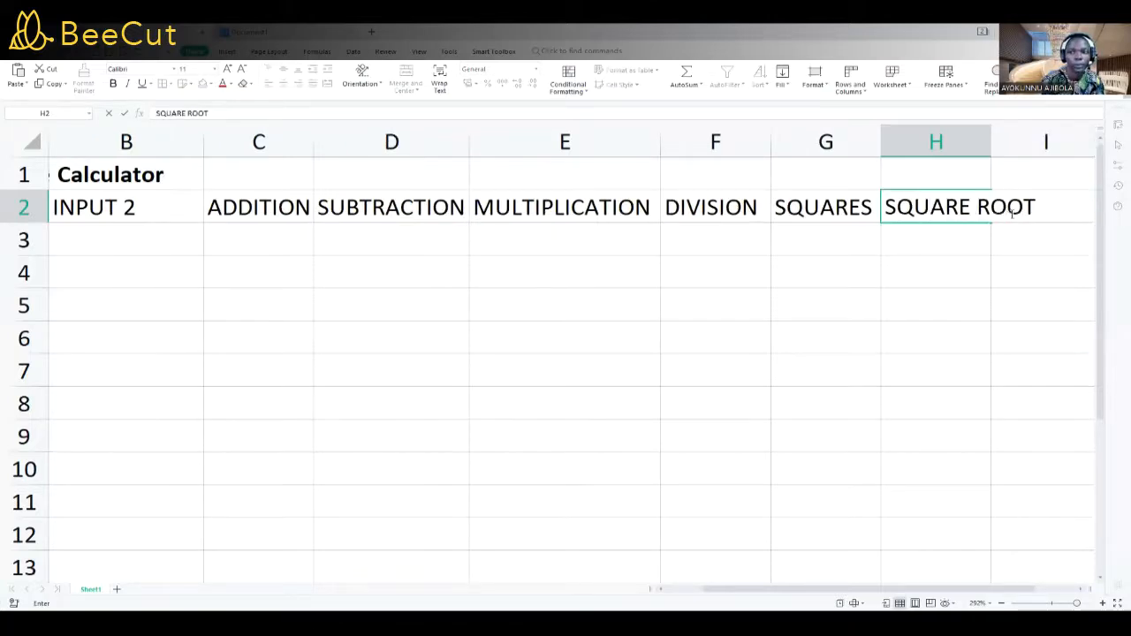
pyautogui.click(982, 277)
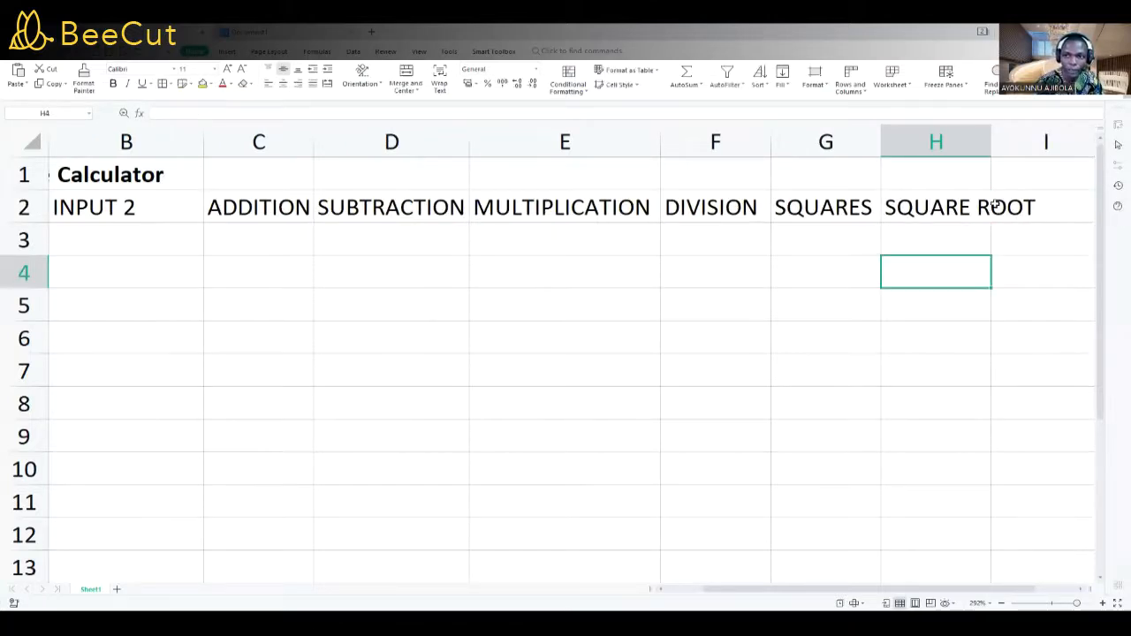
pyautogui.click(965, 185)
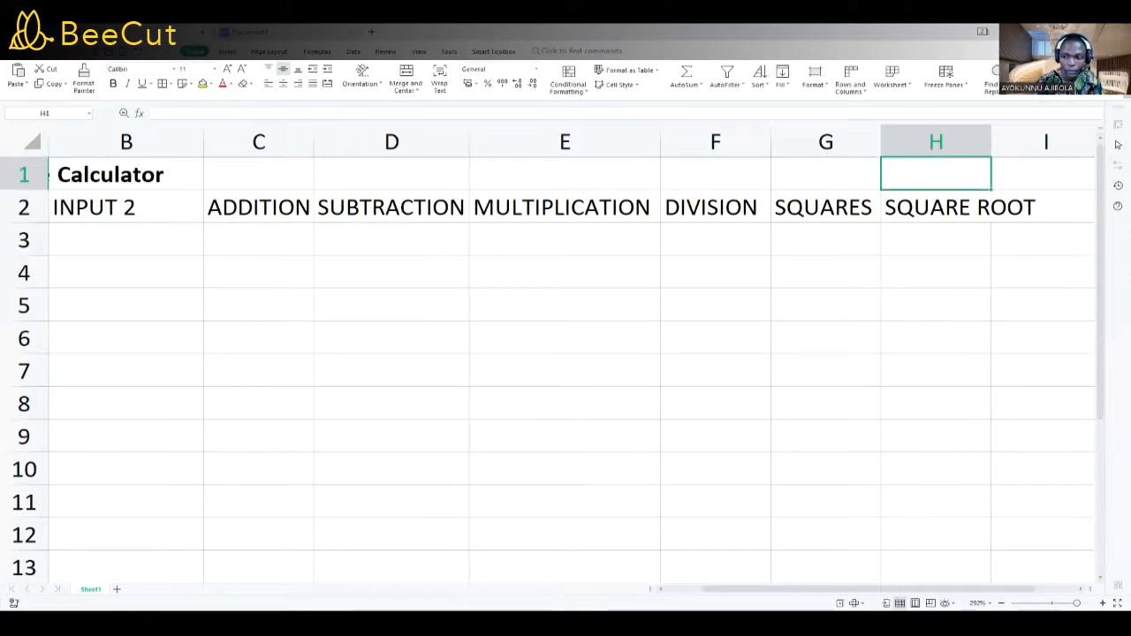
pyautogui.click(1000, 604)
pyautogui.click(1000, 603)
pyautogui.click(1001, 603)
pyautogui.click(1000, 604)
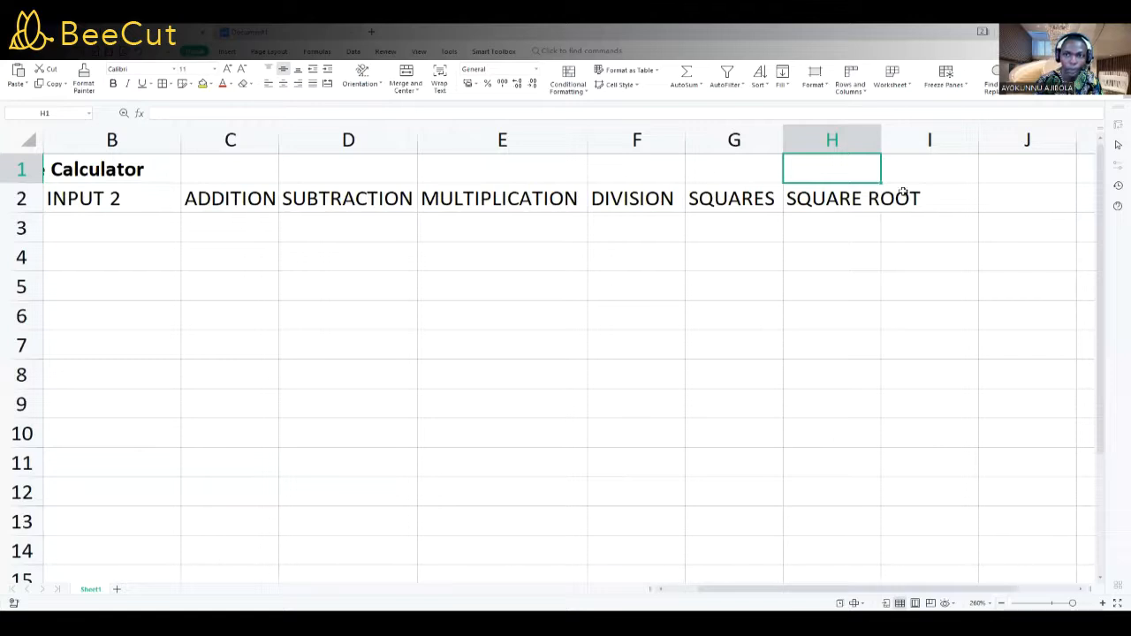
pyautogui.moveTo(881, 135); pyautogui.dragTo(918, 135)
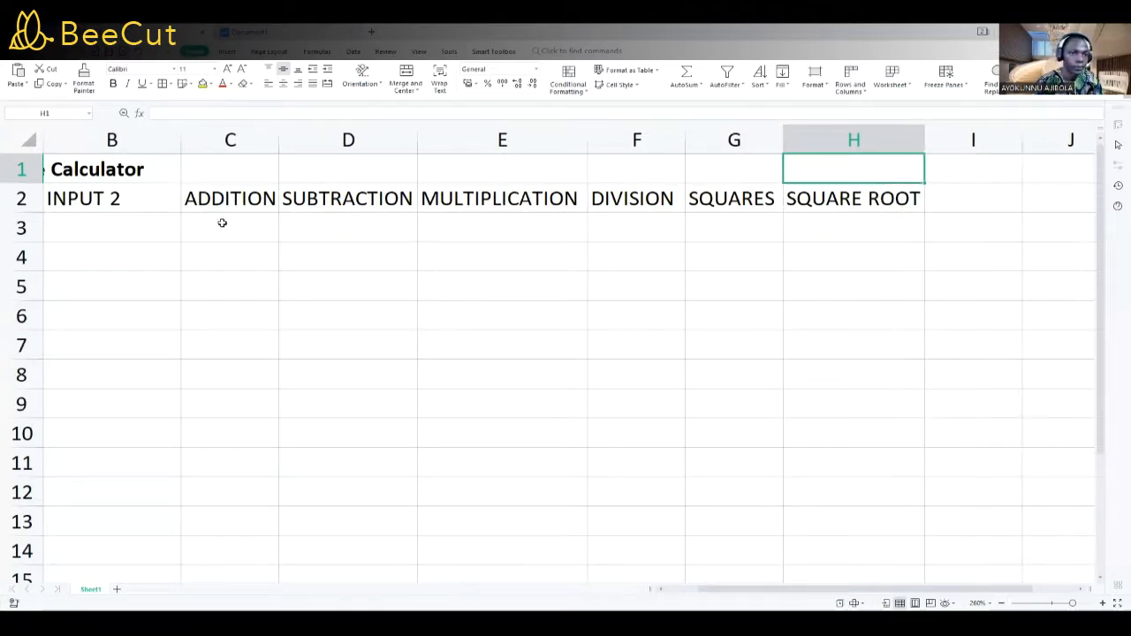
# - Enter the formula =(A3+B3) in cell C3 under ADDITION to add the two inputs
pyautogui.click(66, 226)
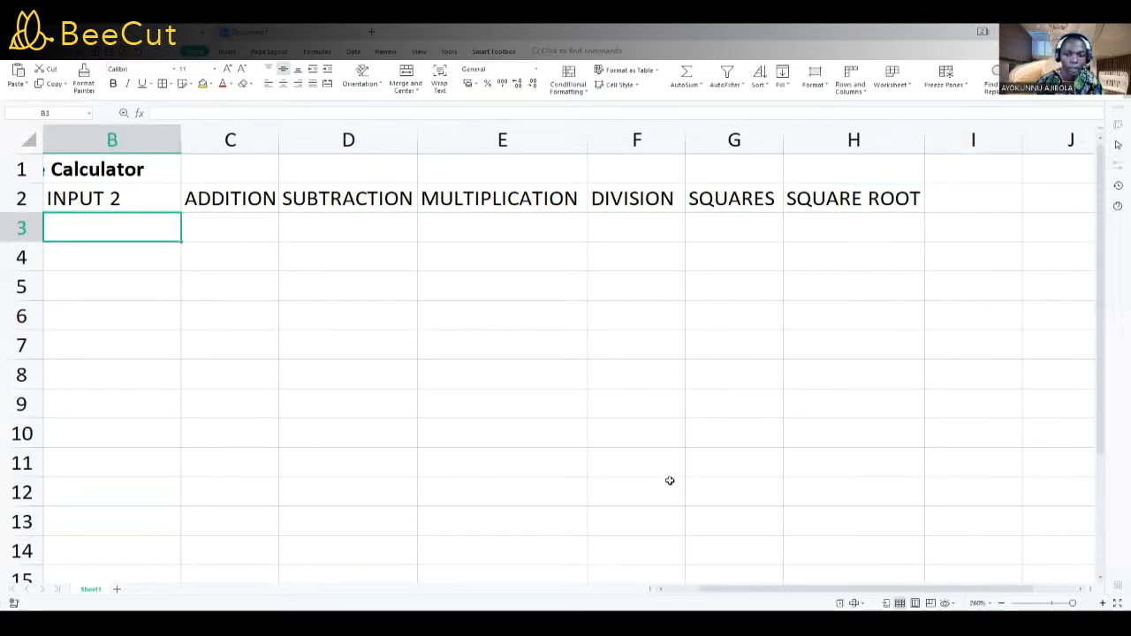
pyautogui.moveTo(794, 589); pyautogui.dragTo(755, 579)
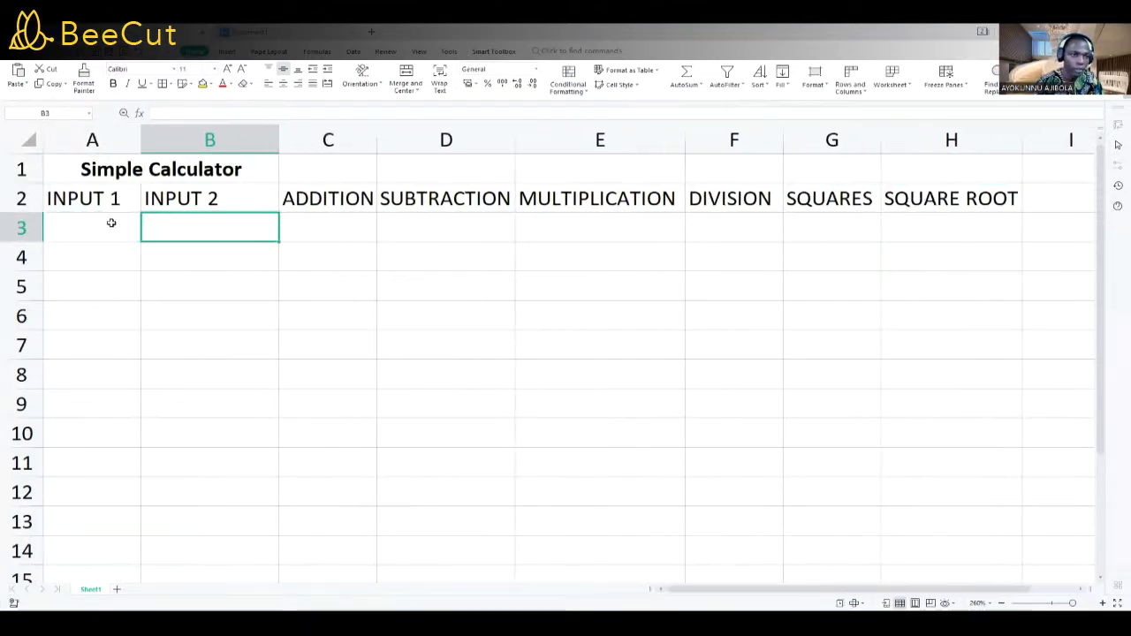
pyautogui.click(112, 223)
pyautogui.click(87, 260)
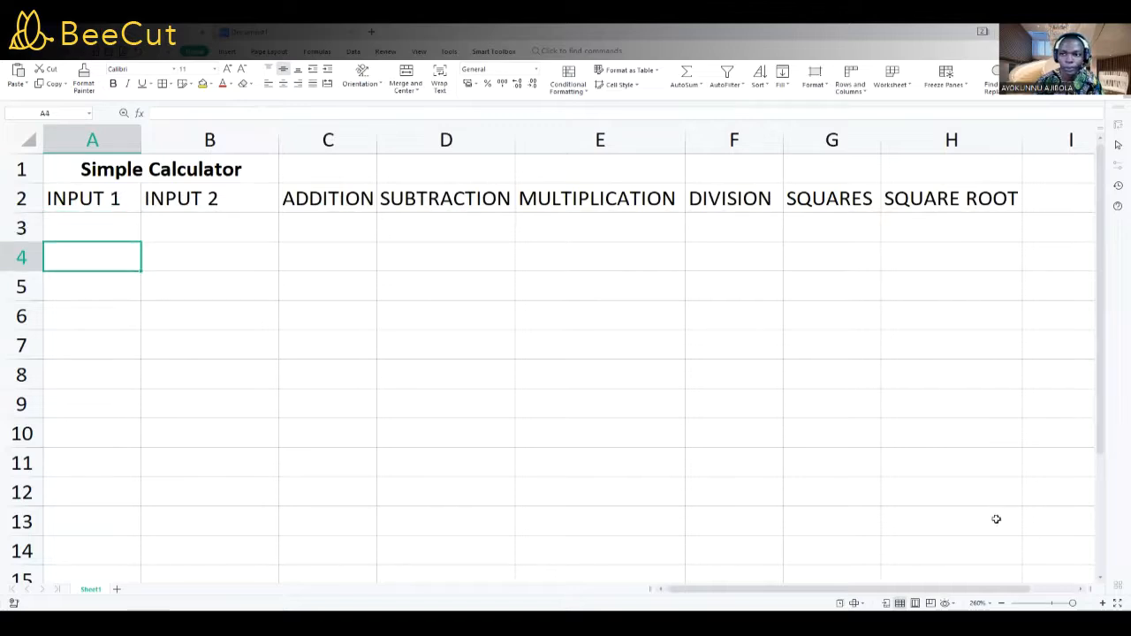
pyautogui.click(233, 231)
pyautogui.click(325, 233)
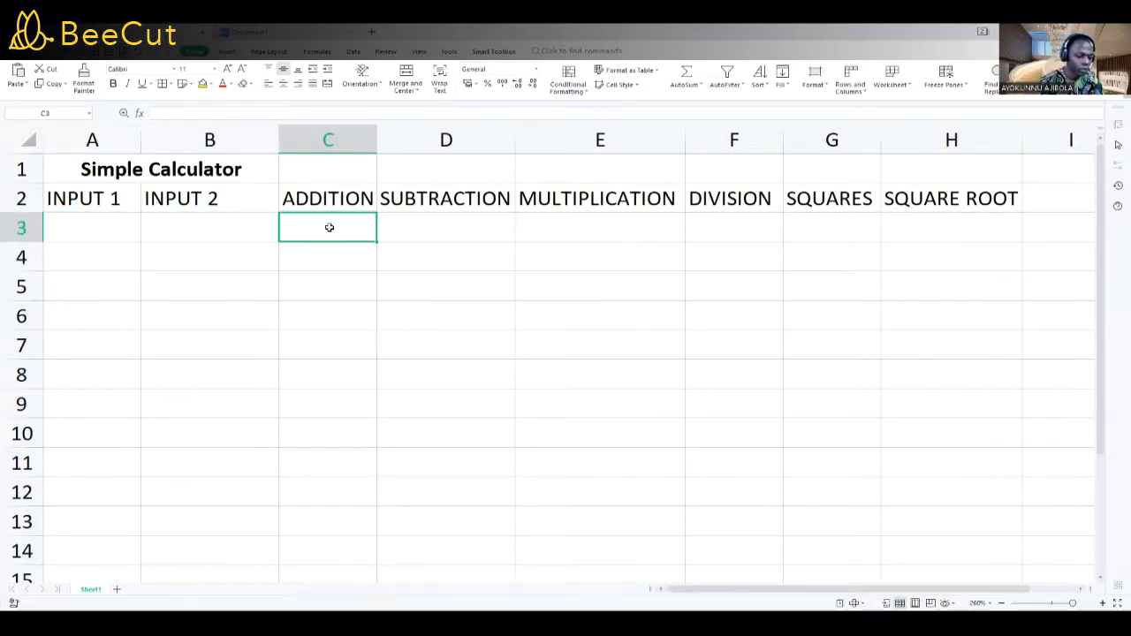
pyautogui.write('=')
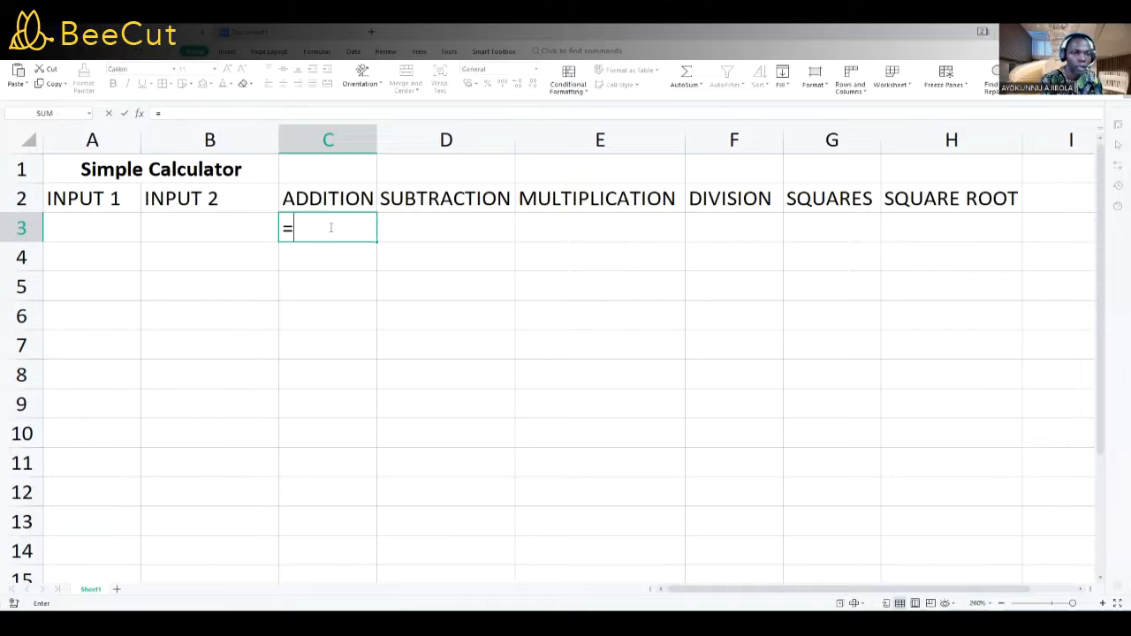
pyautogui.write('(')
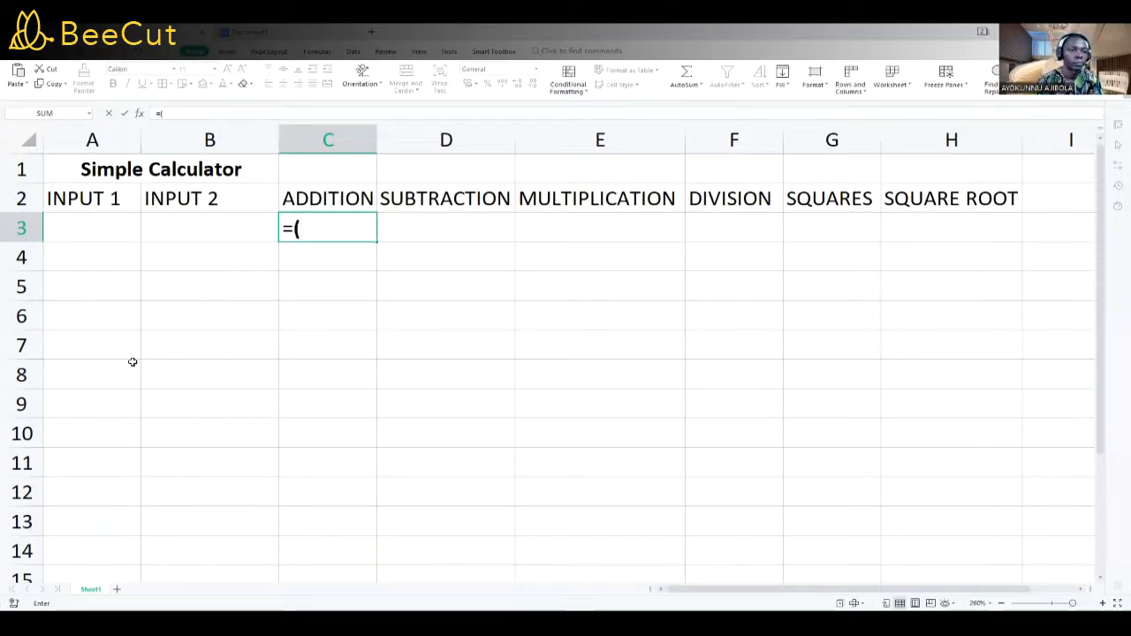
pyautogui.click(92, 226)
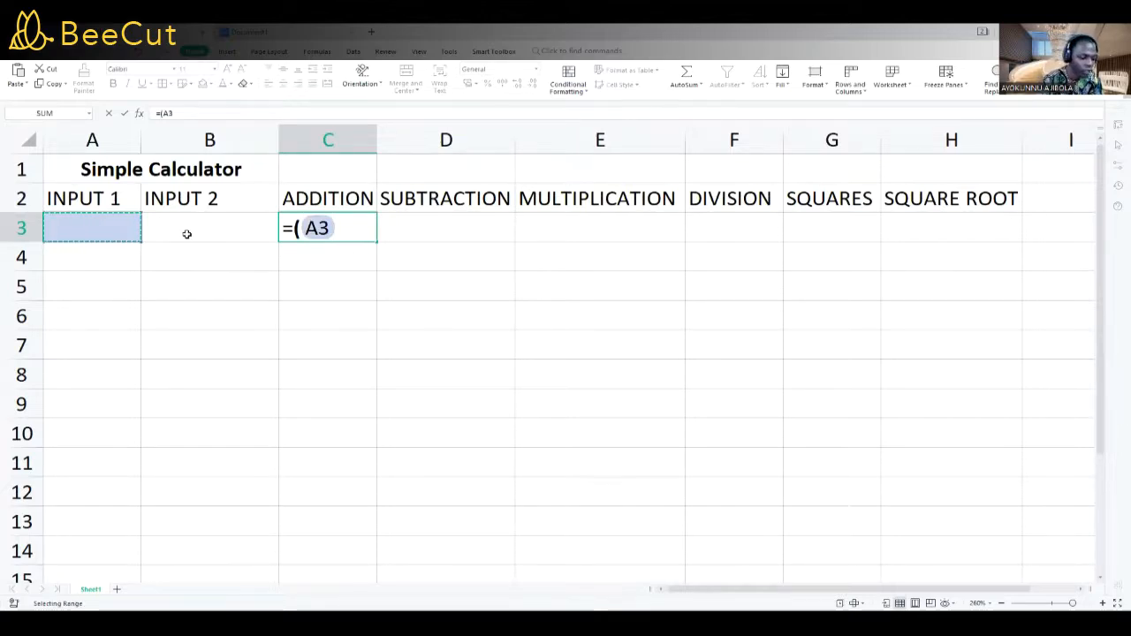
pyautogui.write('+')
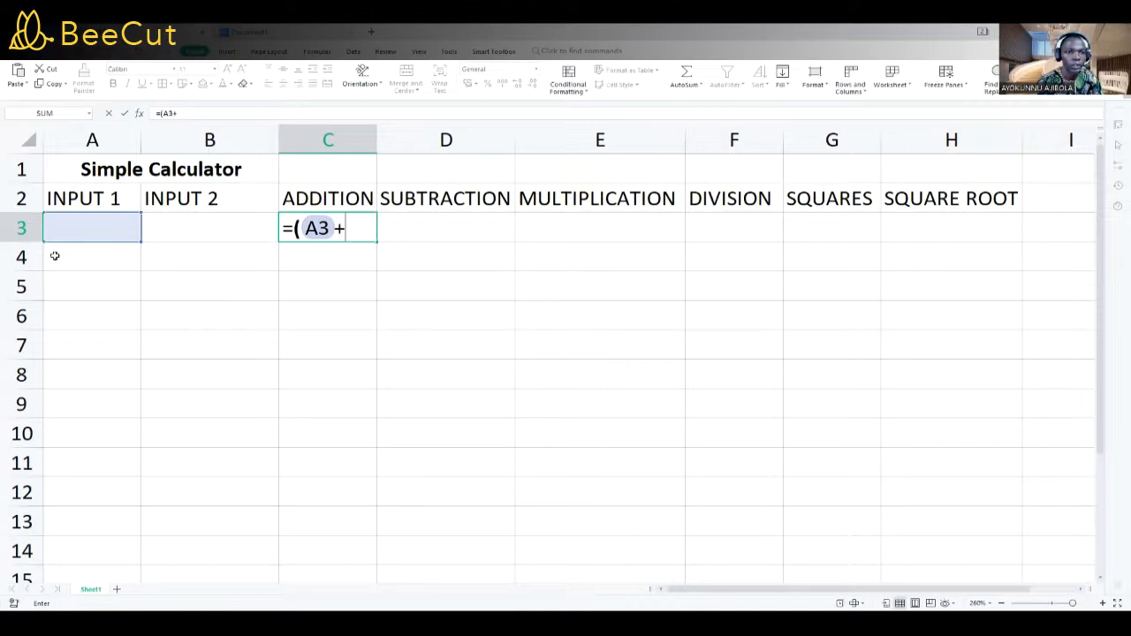
pyautogui.click(171, 220)
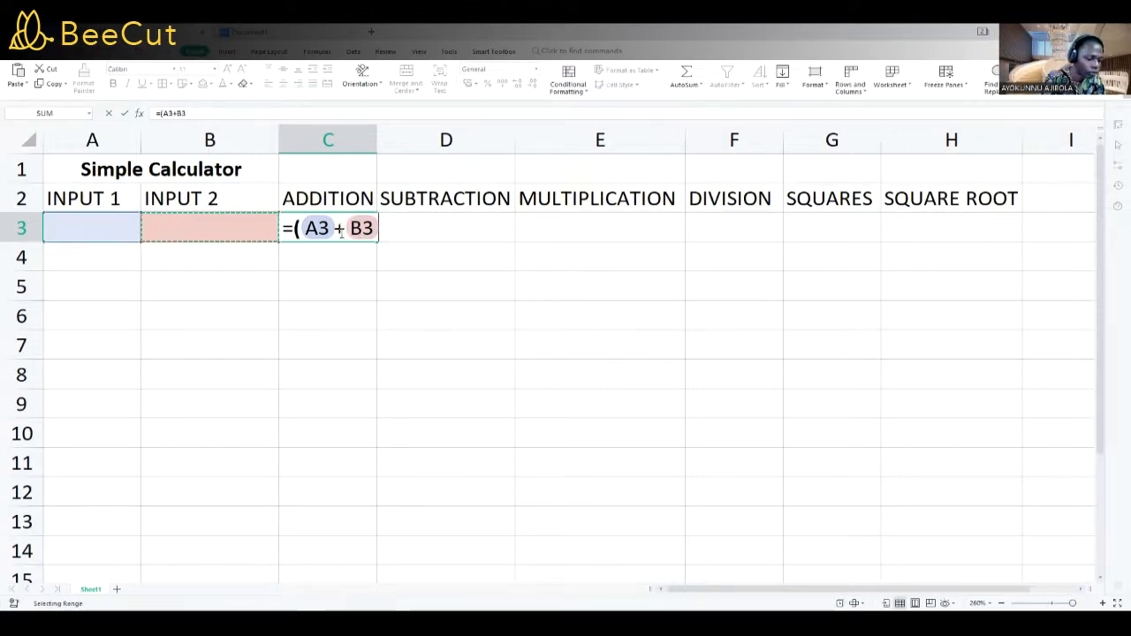
pyautogui.write(')')
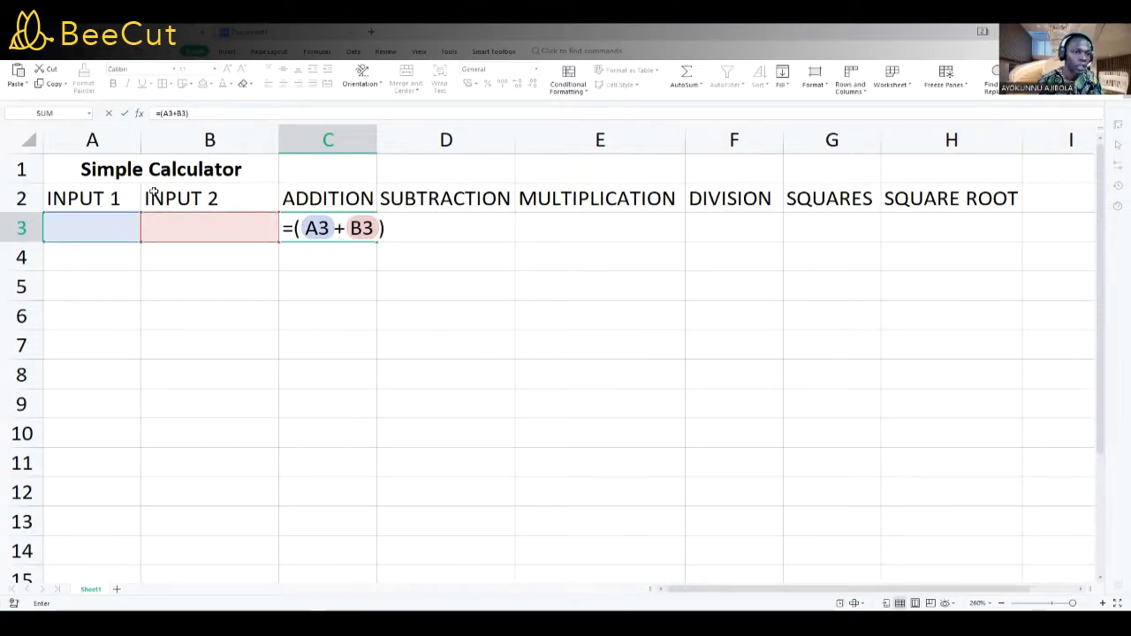
pyautogui.press('Return')
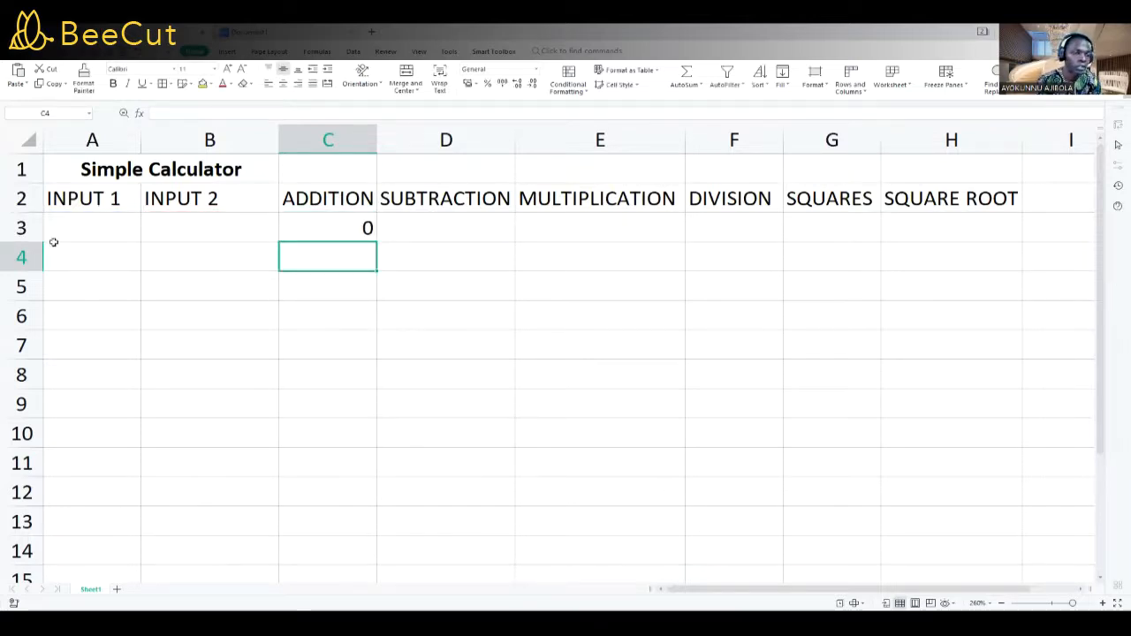
# - Enter the formula =(A3-B3) in cell D3 under SUBTRACTION to subtract the second input from the first
pyautogui.click(434, 227)
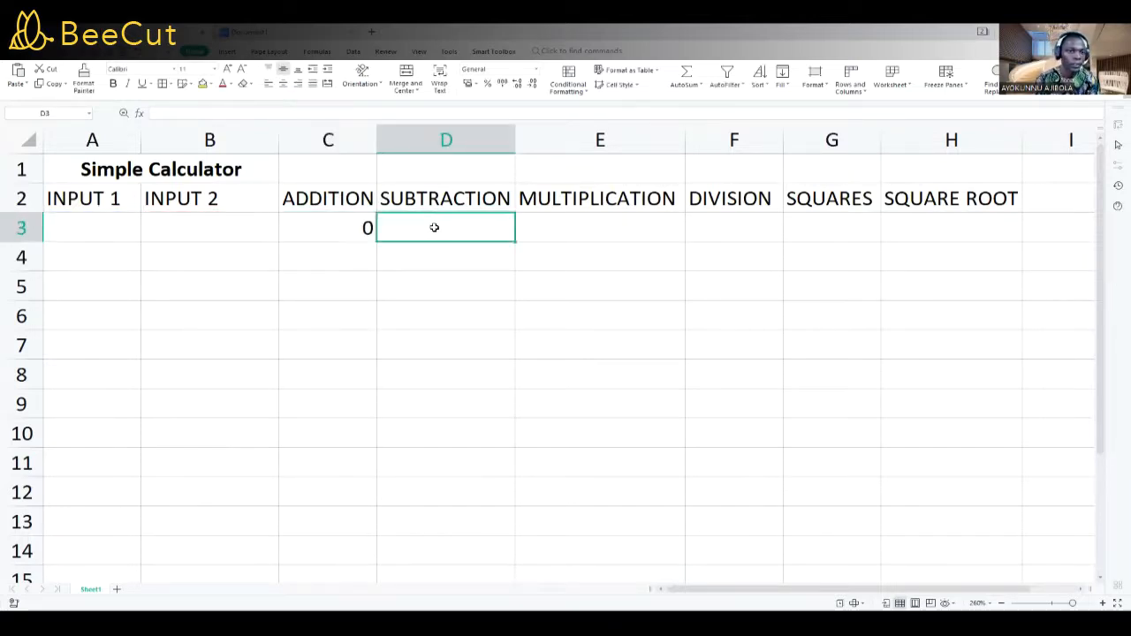
pyautogui.write('=')
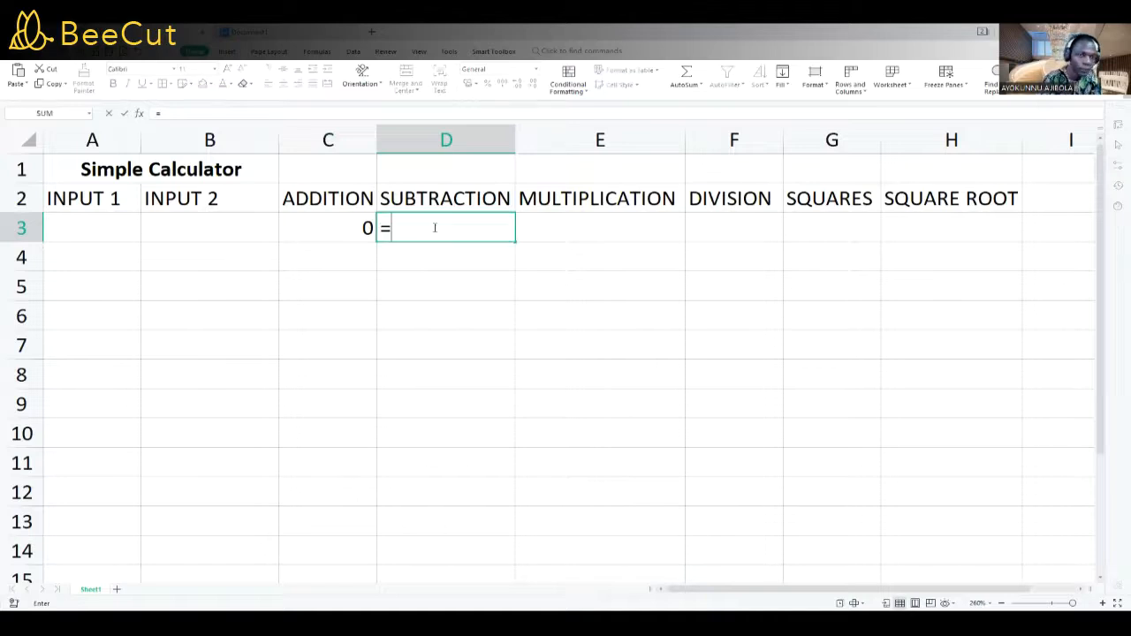
pyautogui.write('(')
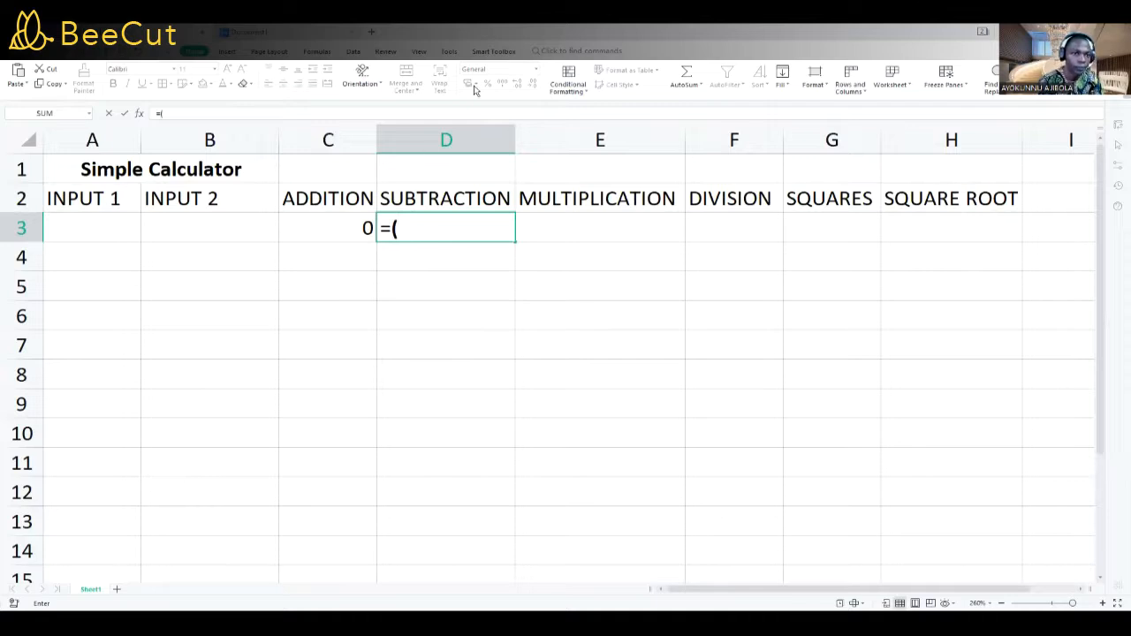
pyautogui.click(89, 233)
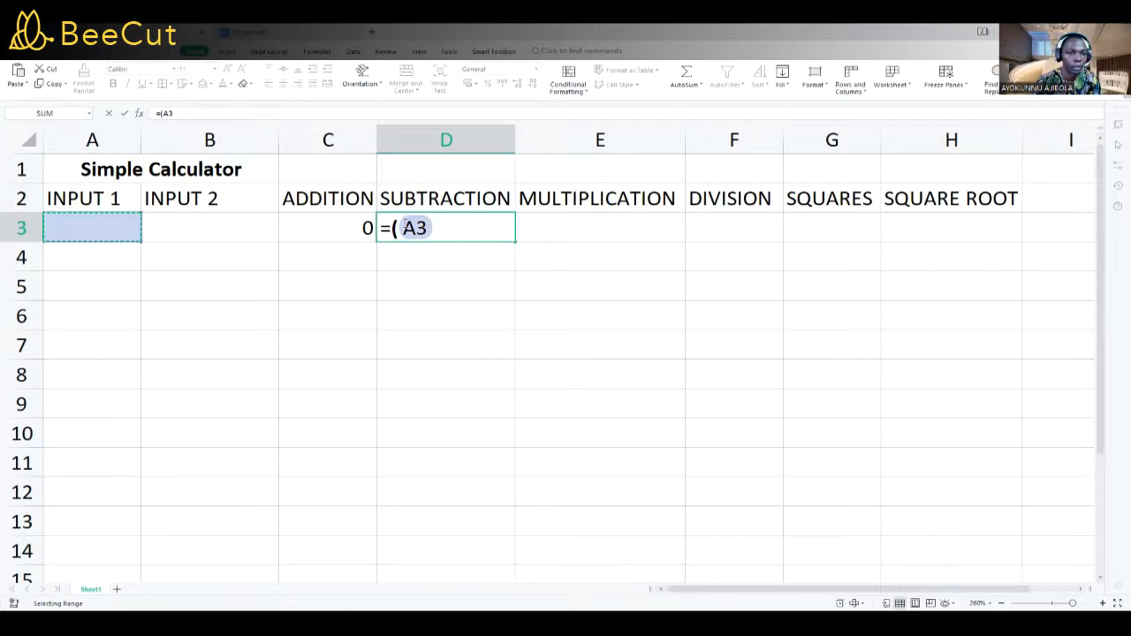
pyautogui.click(399, 227)
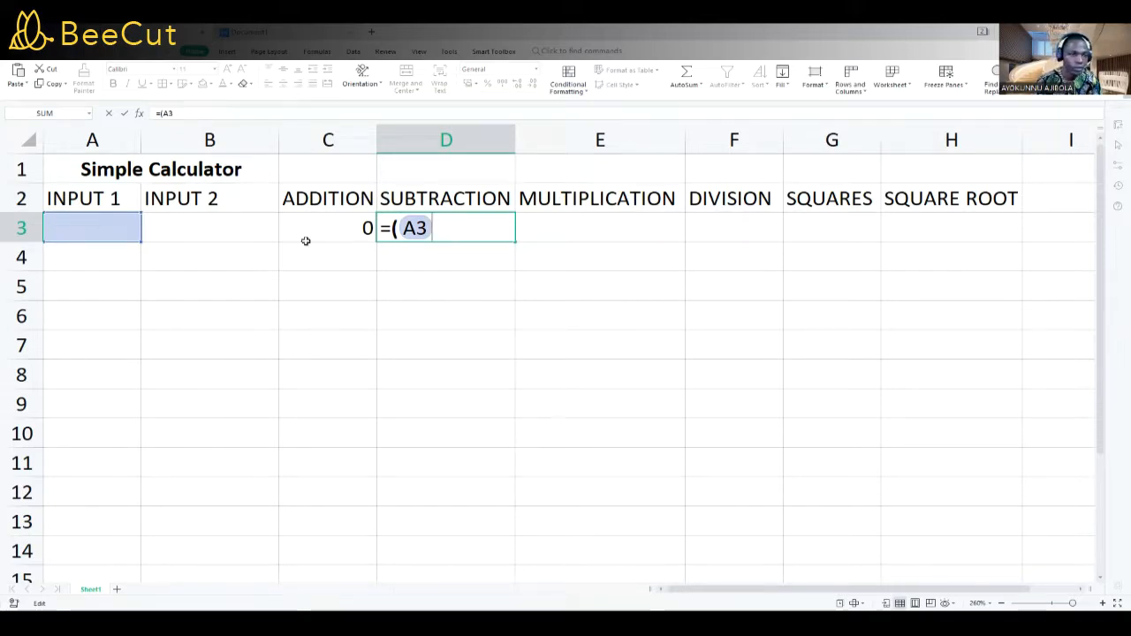
pyautogui.write('-')
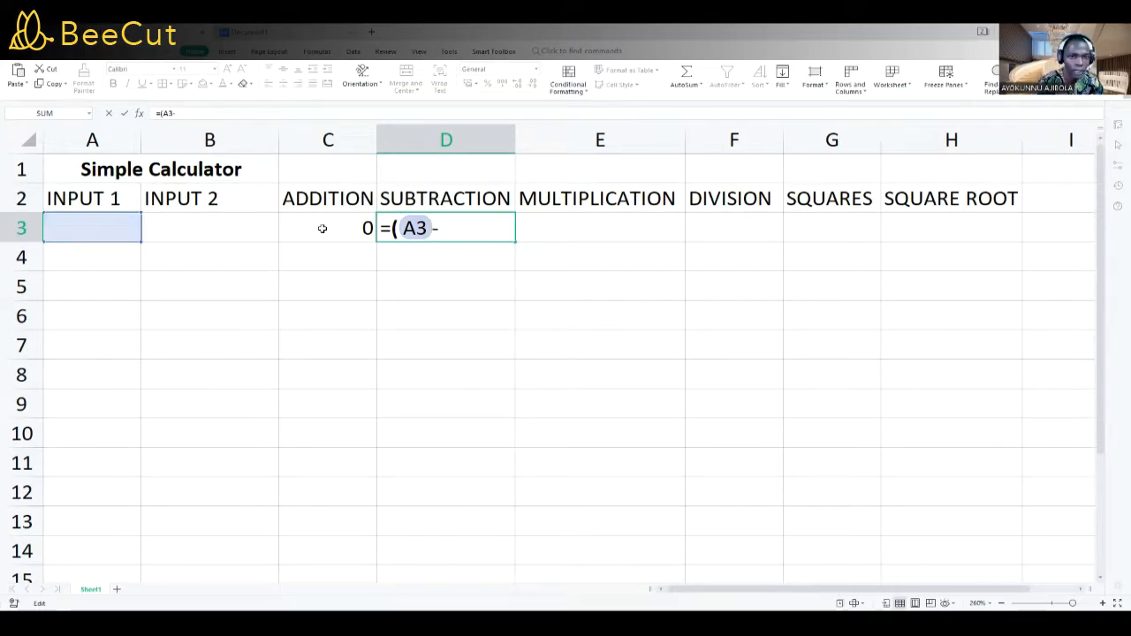
pyautogui.click(222, 229)
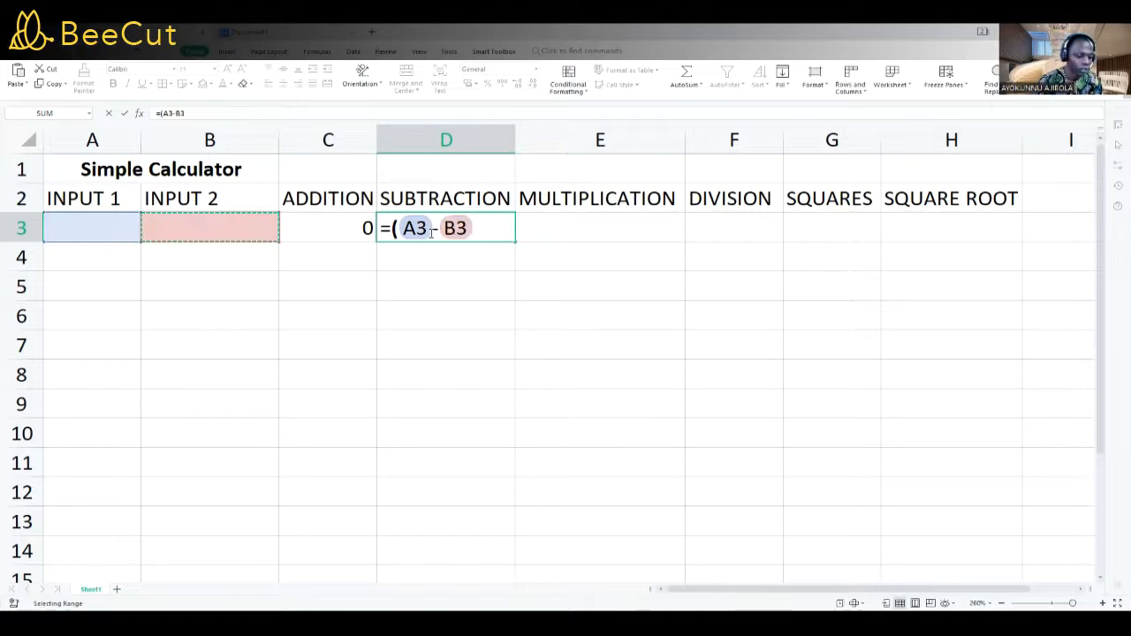
pyautogui.write(')')
pyautogui.press('Return')
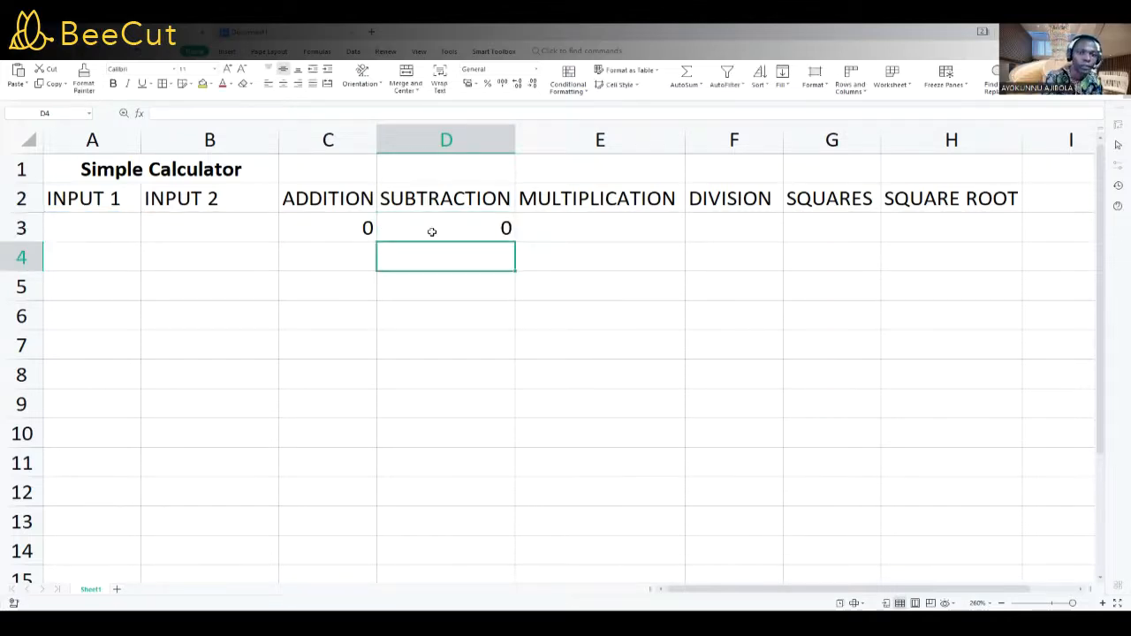
# - Enter the formula =(A3*B3) in cell E3 under MULTIPLICATION to multiply the two inputs
pyautogui.click(555, 226)
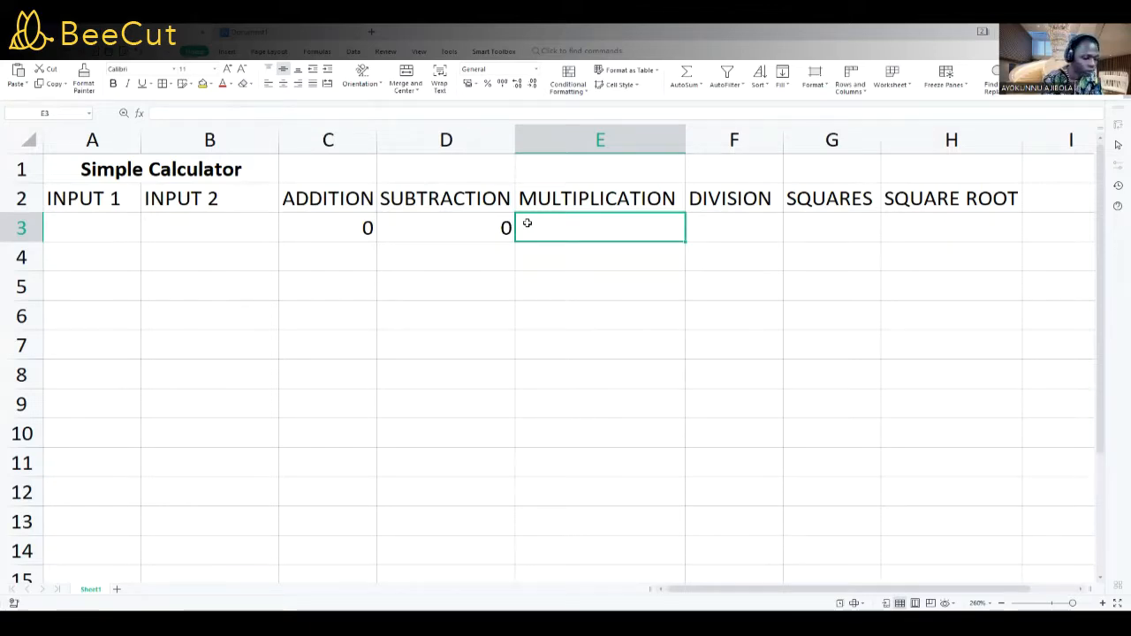
pyautogui.write('=')
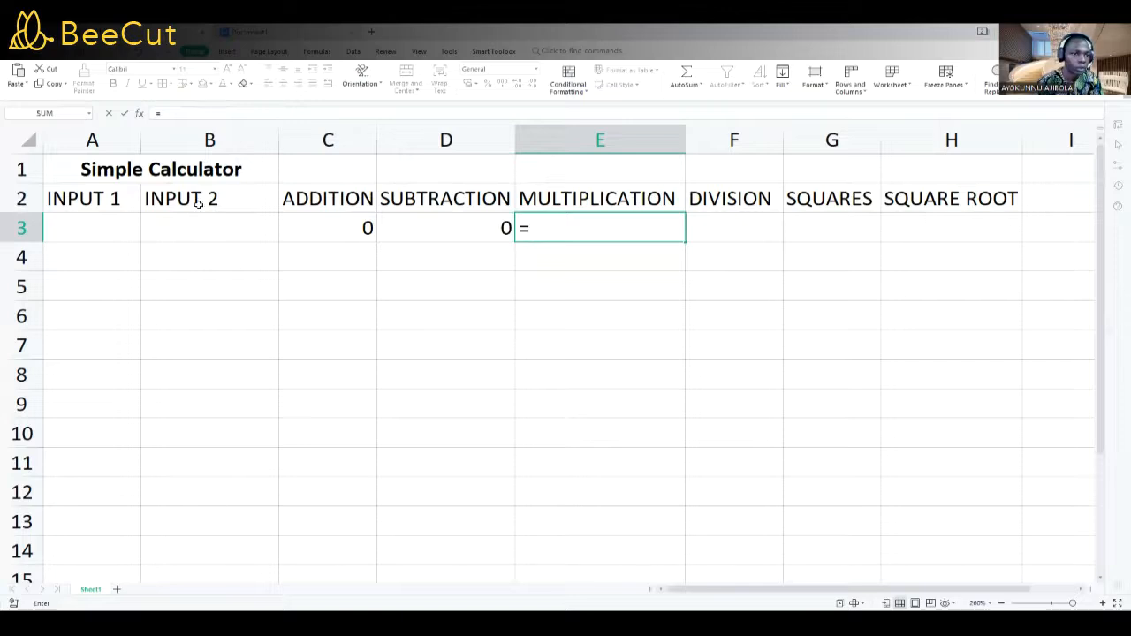
pyautogui.click(81, 226)
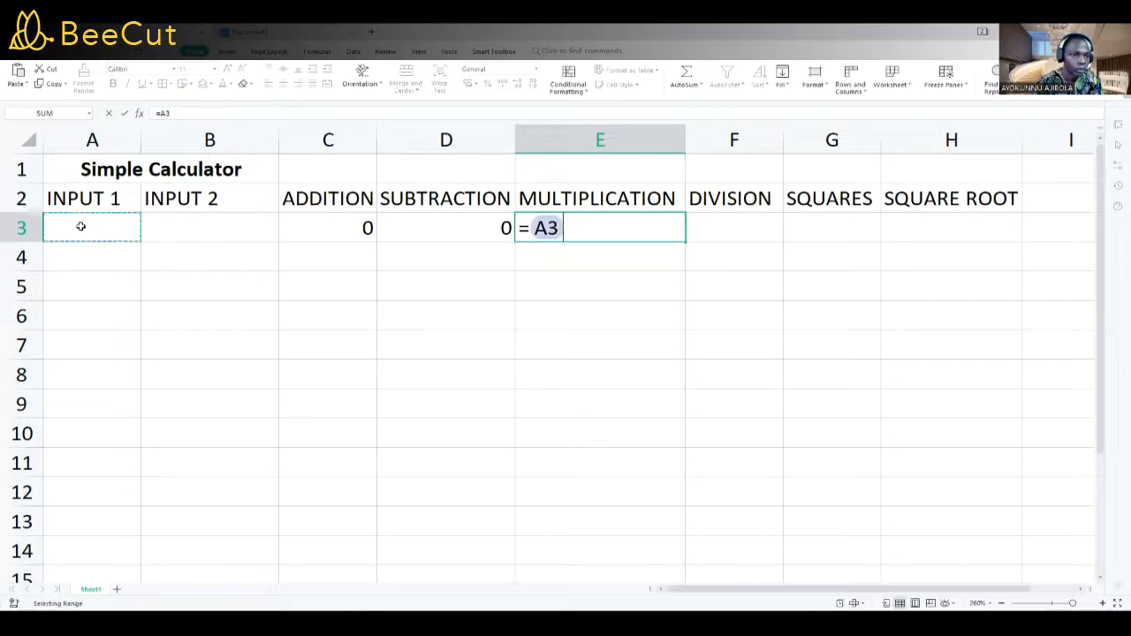
pyautogui.click(534, 228)
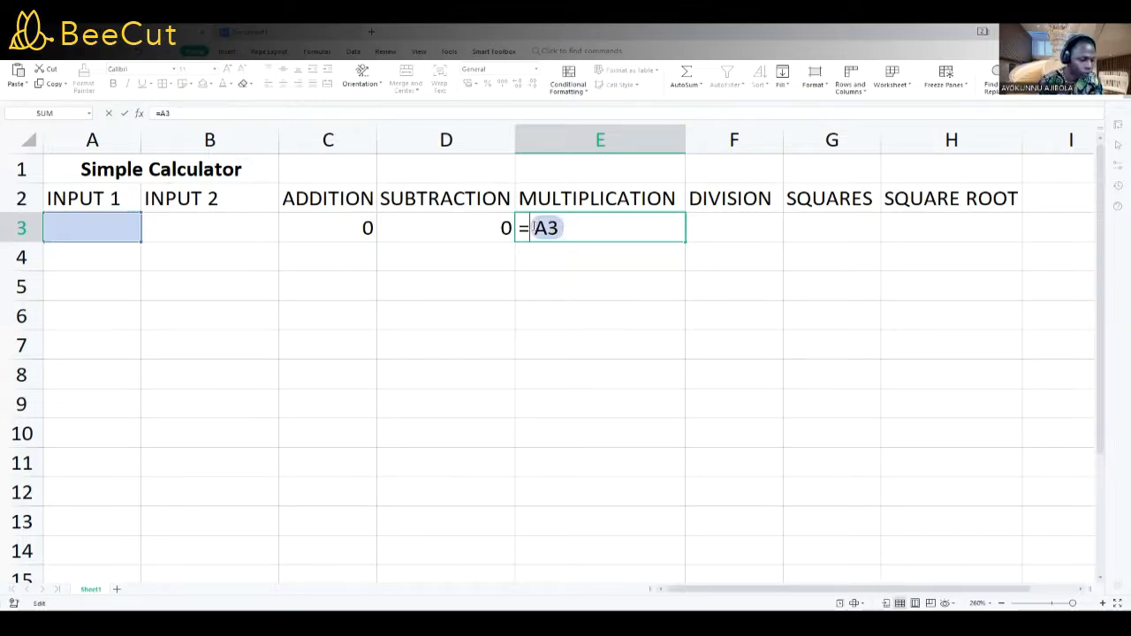
pyautogui.write('(')
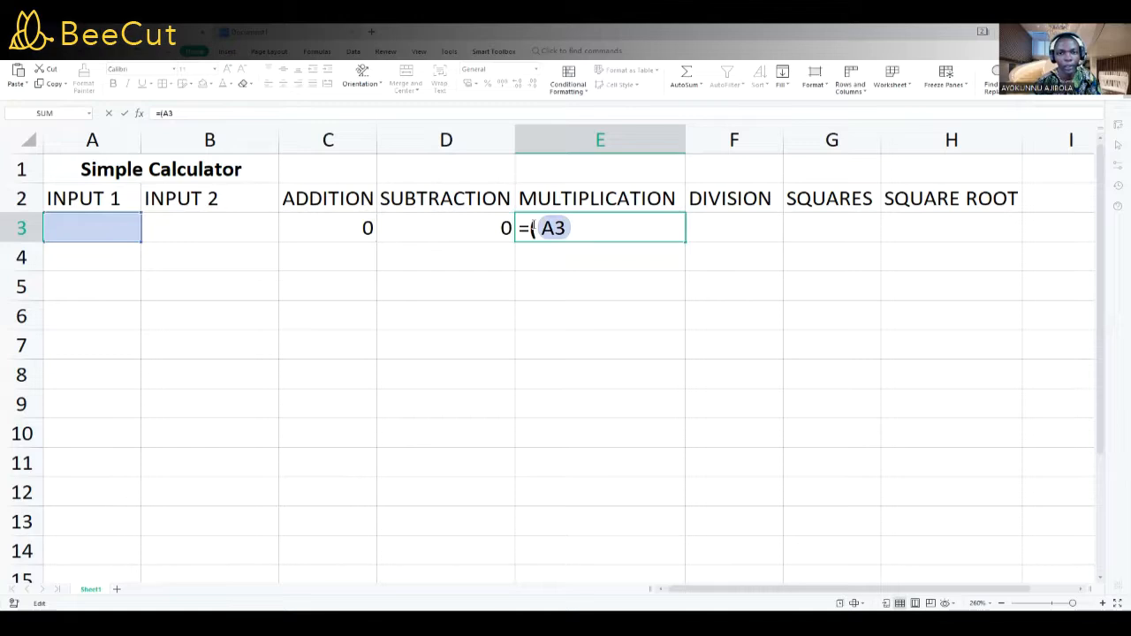
pyautogui.click(577, 232)
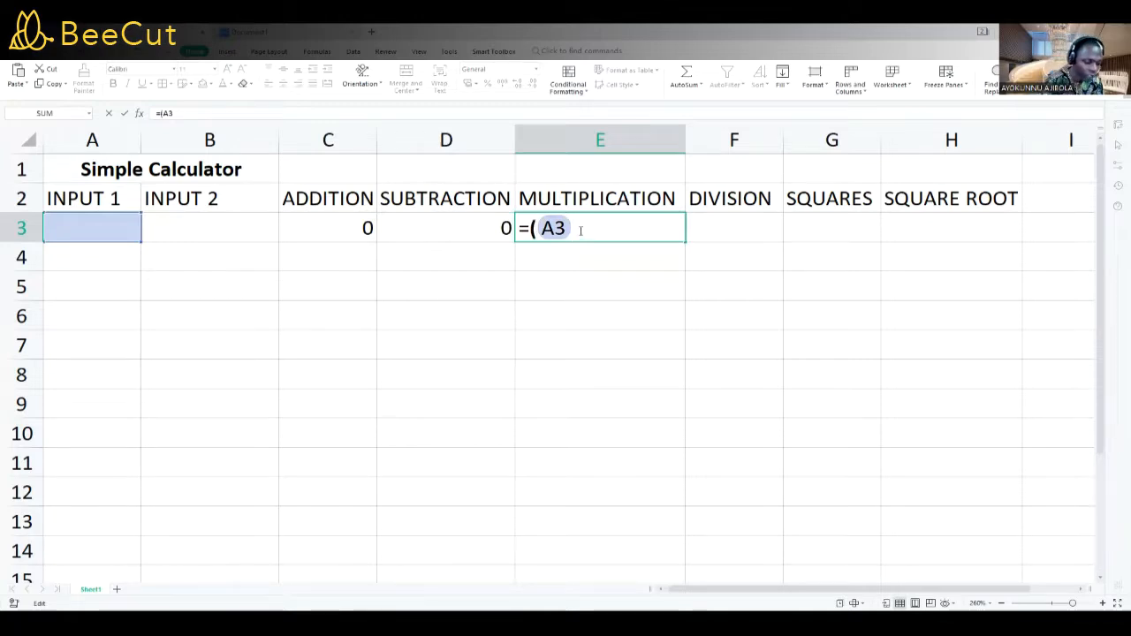
pyautogui.write('*')
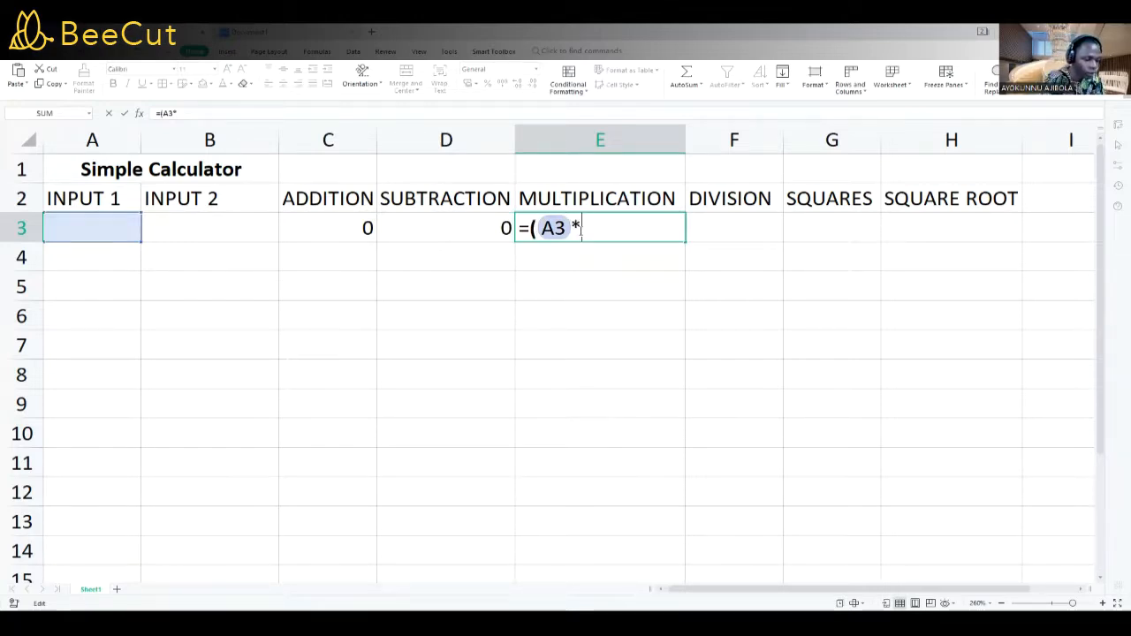
pyautogui.click(211, 221)
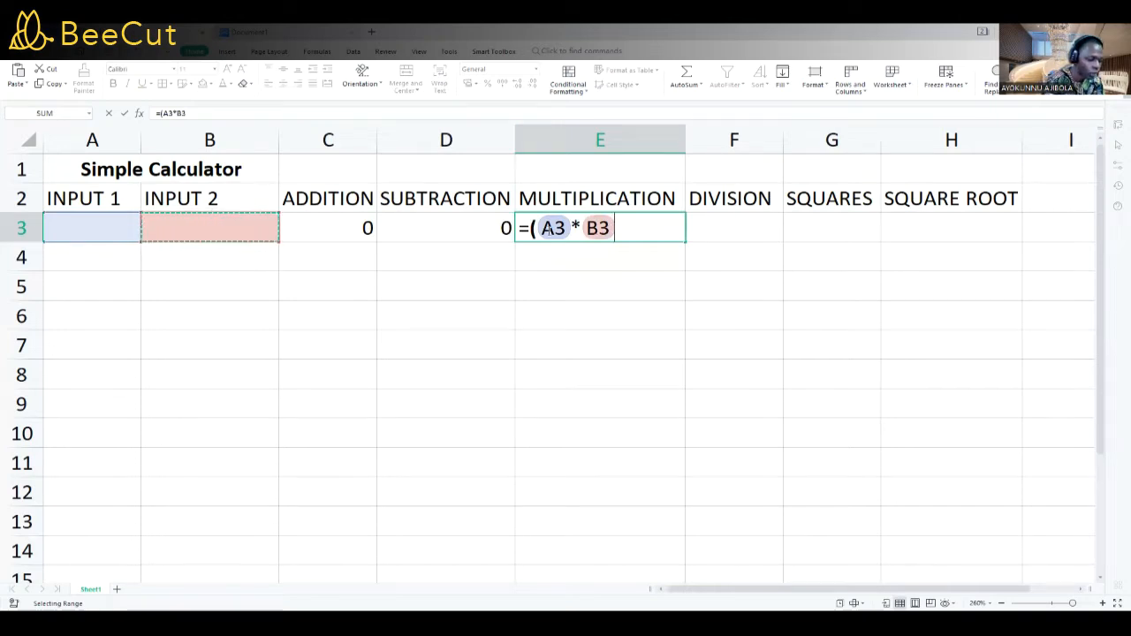
pyautogui.write(')')
pyautogui.press('Return')
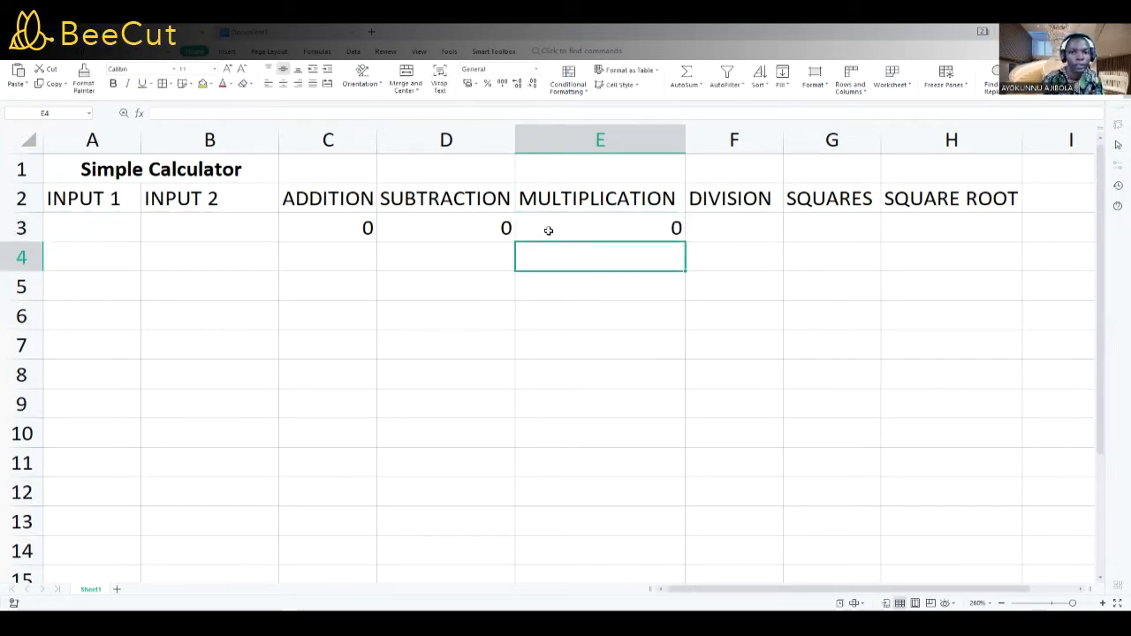
# - Enter the formula =(A3/B3) in cell F3 under DIVISION to divide the first input by the second
pyautogui.click(701, 232)
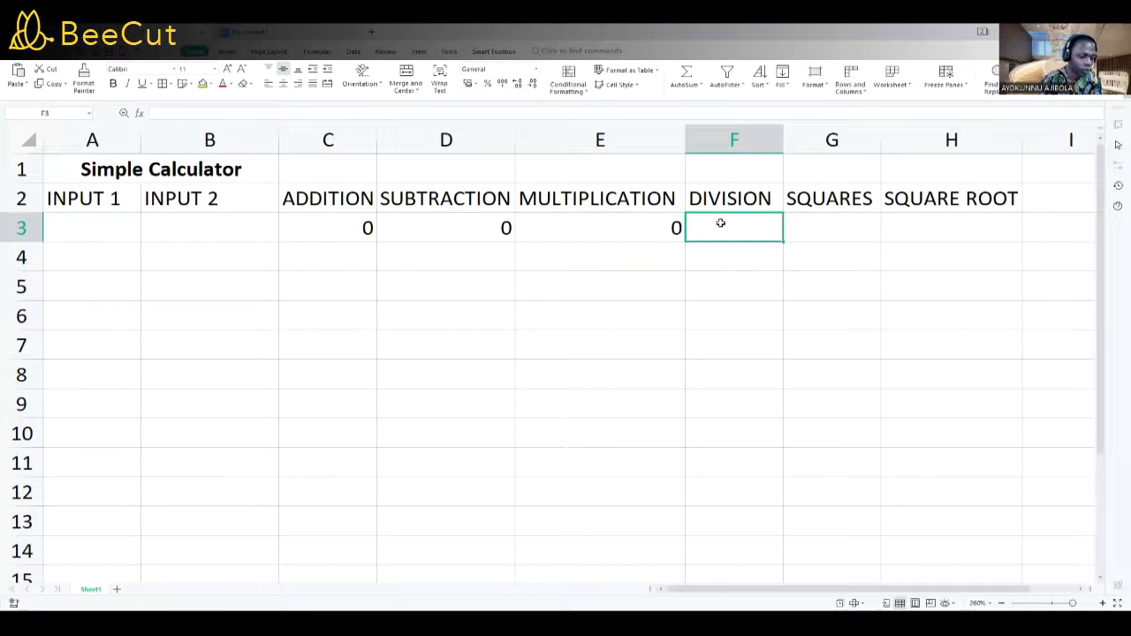
pyautogui.write('=')
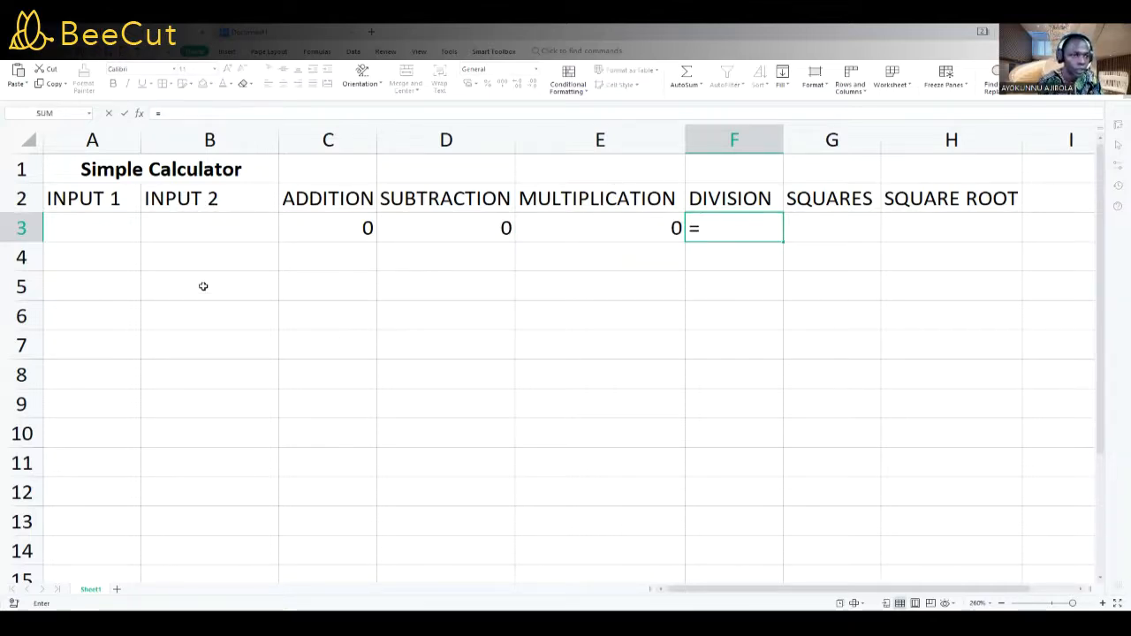
pyautogui.click(101, 230)
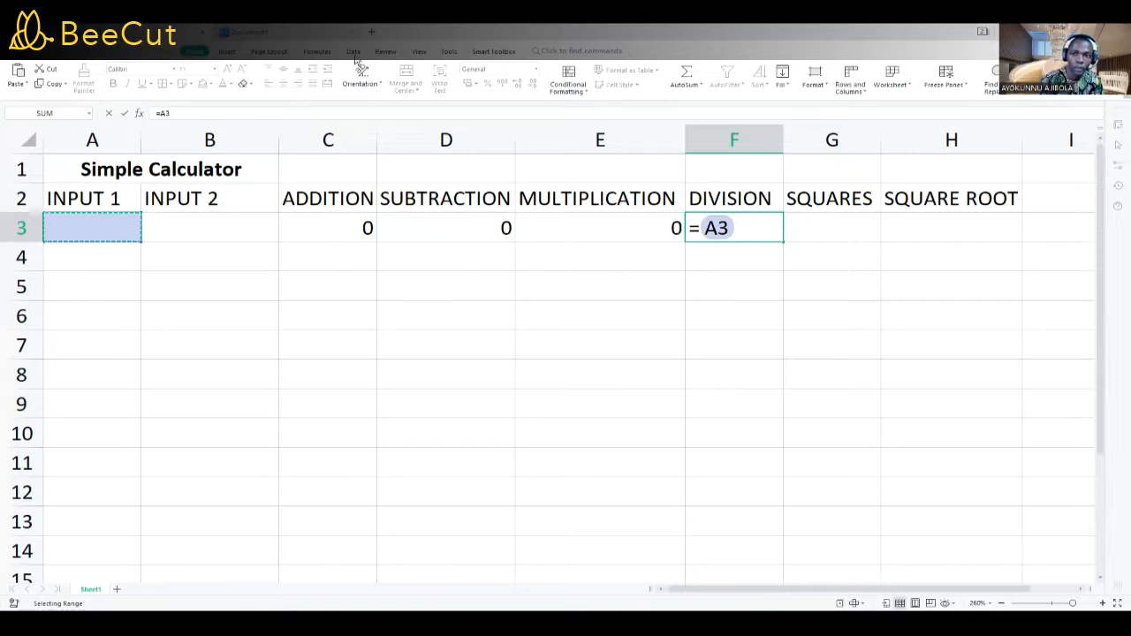
pyautogui.click(705, 228)
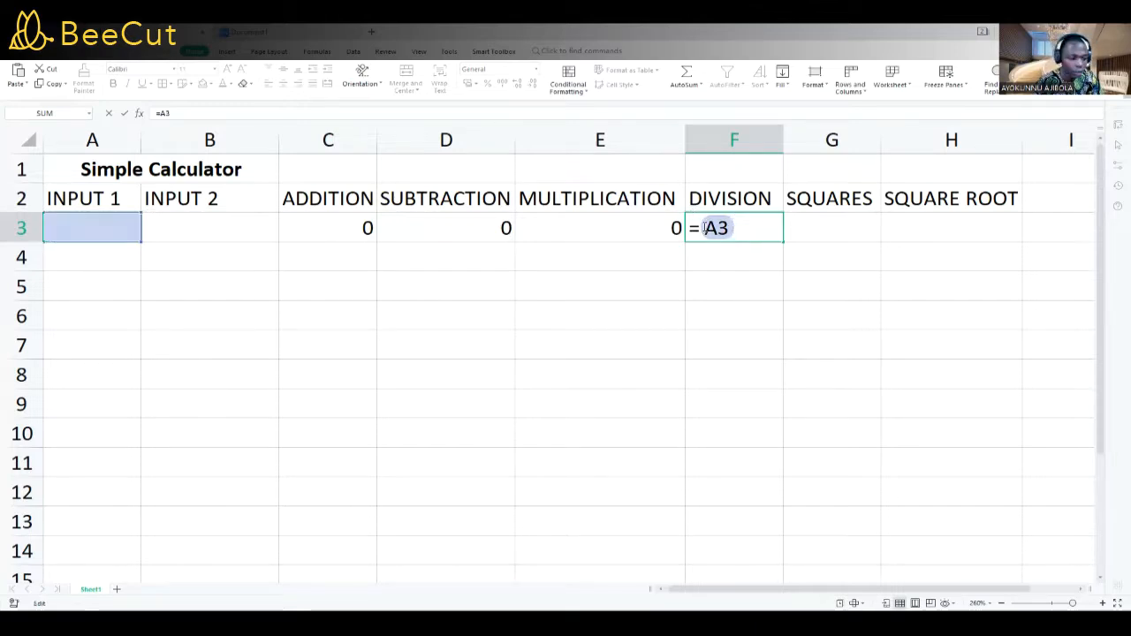
pyautogui.write('(')
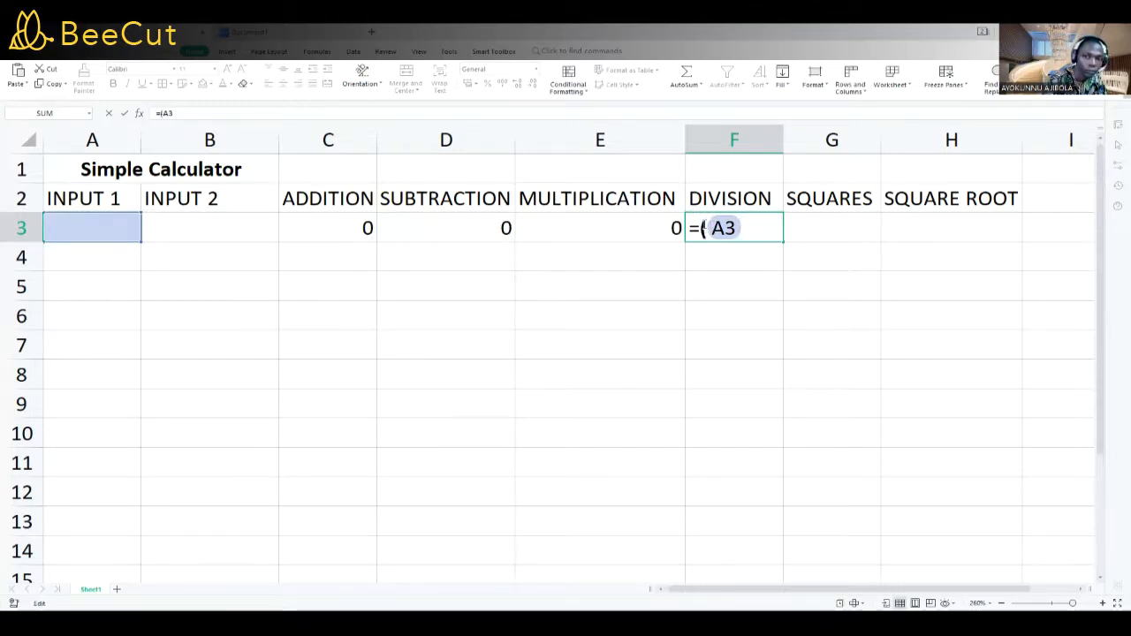
pyautogui.click(743, 230)
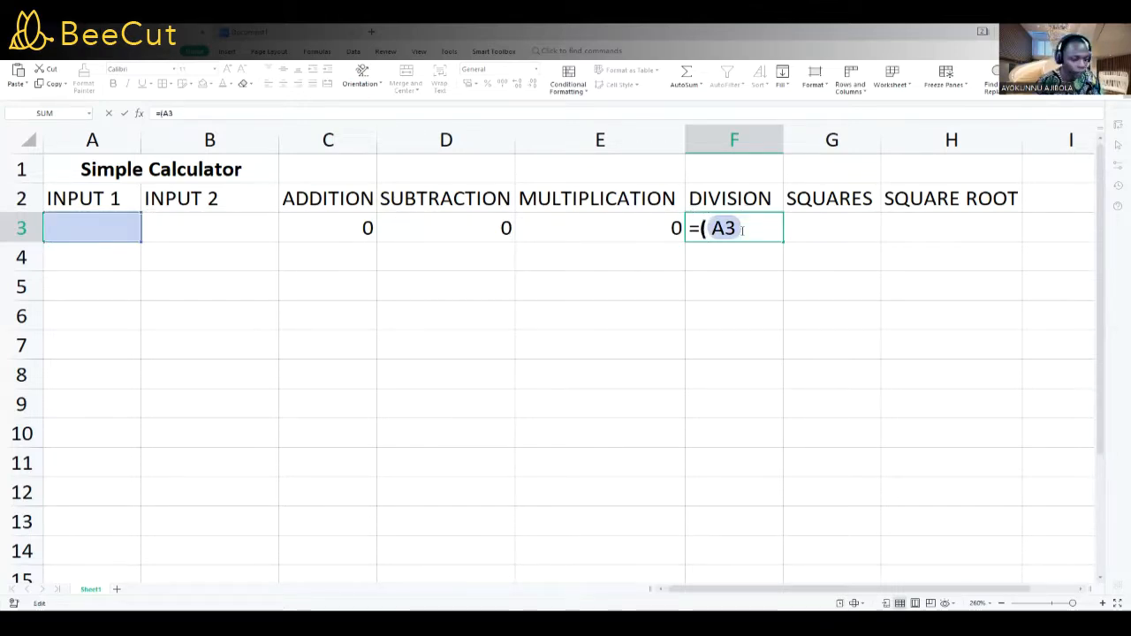
pyautogui.write('/')
pyautogui.click(190, 232)
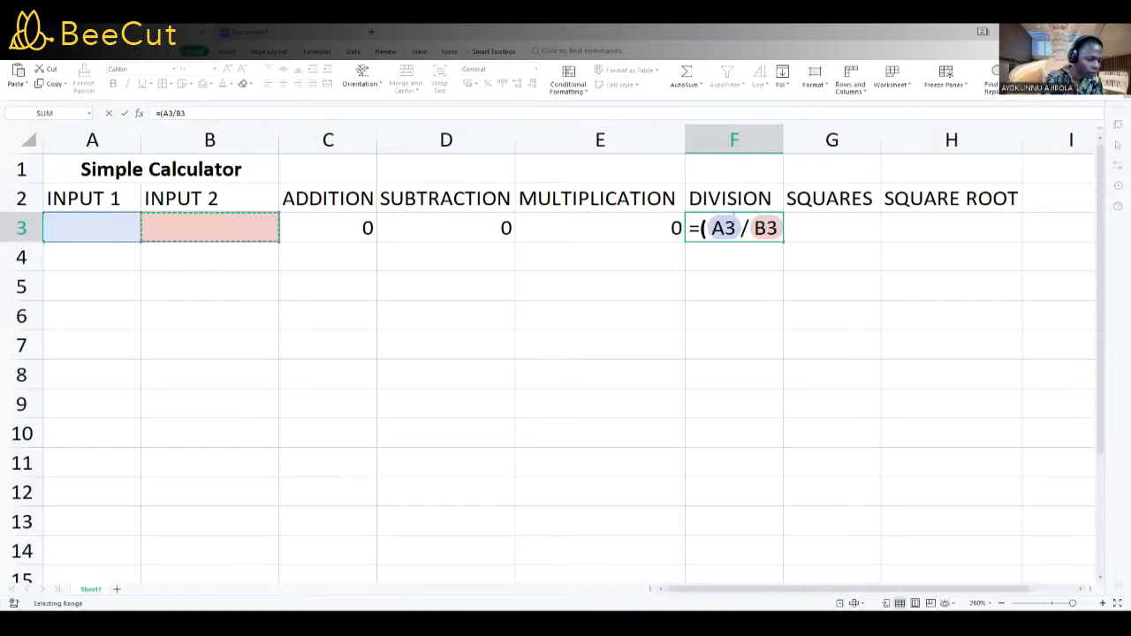
pyautogui.write(')')
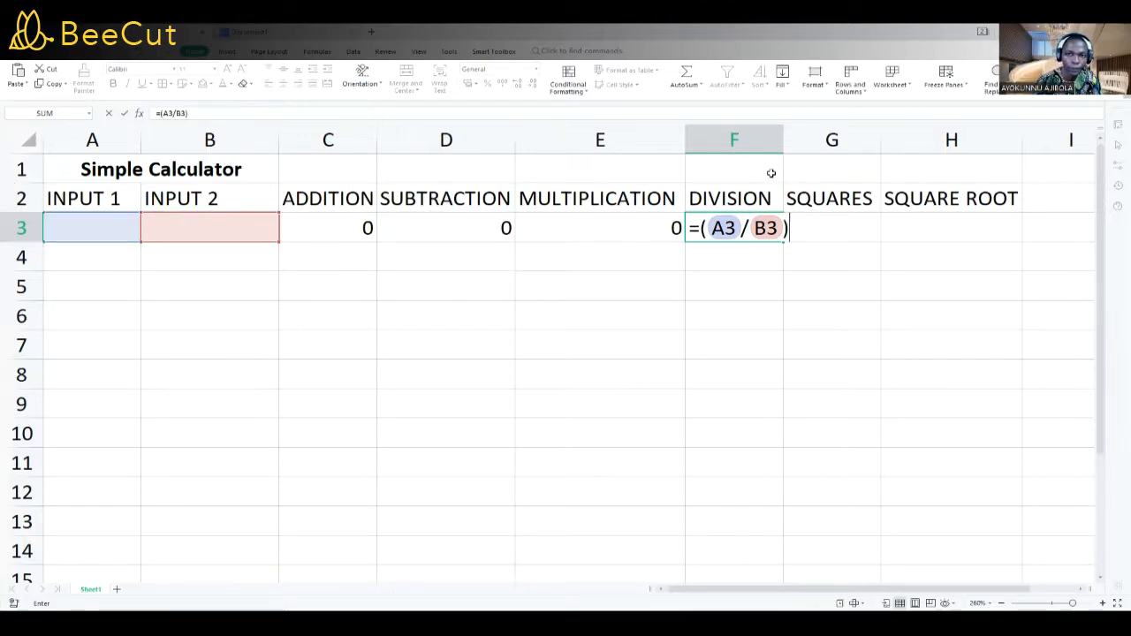
pyautogui.press('Return')
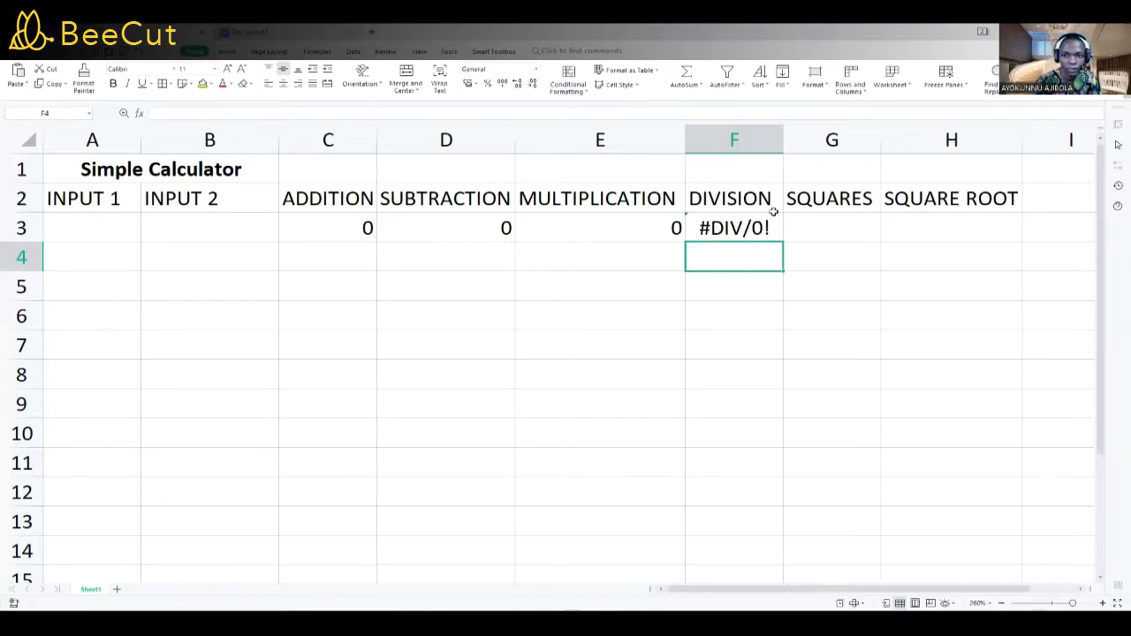
# - Enter the formula =(A3*A3) in cell G3 under SQUARES to square the first input
pyautogui.click(830, 229)
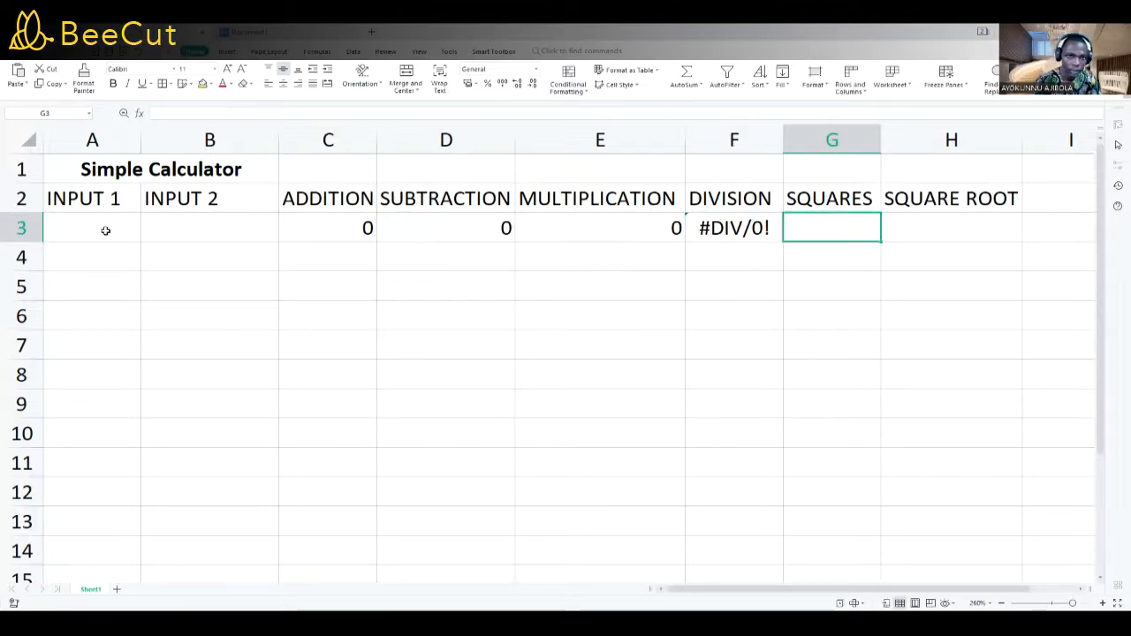
pyautogui.write('=(')
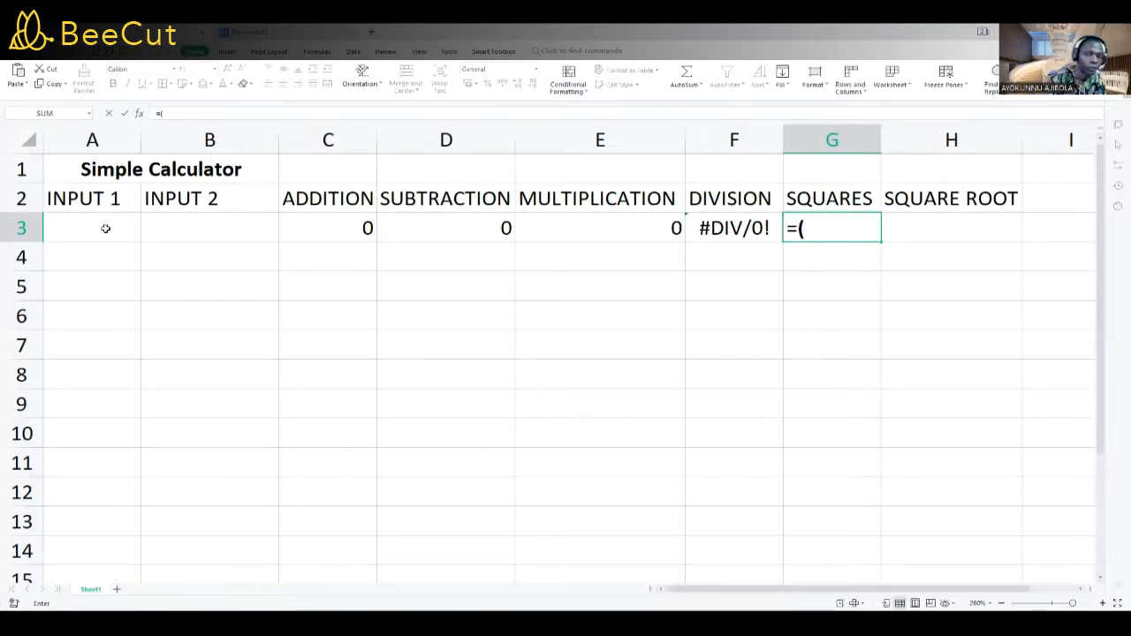
pyautogui.click(100, 226)
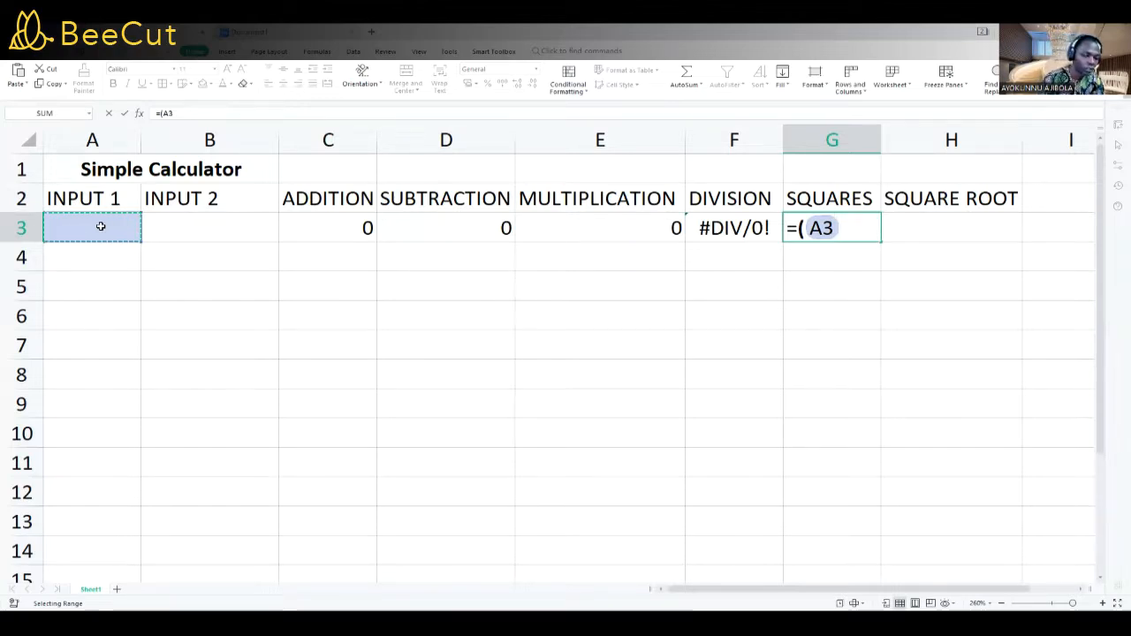
pyautogui.write('*')
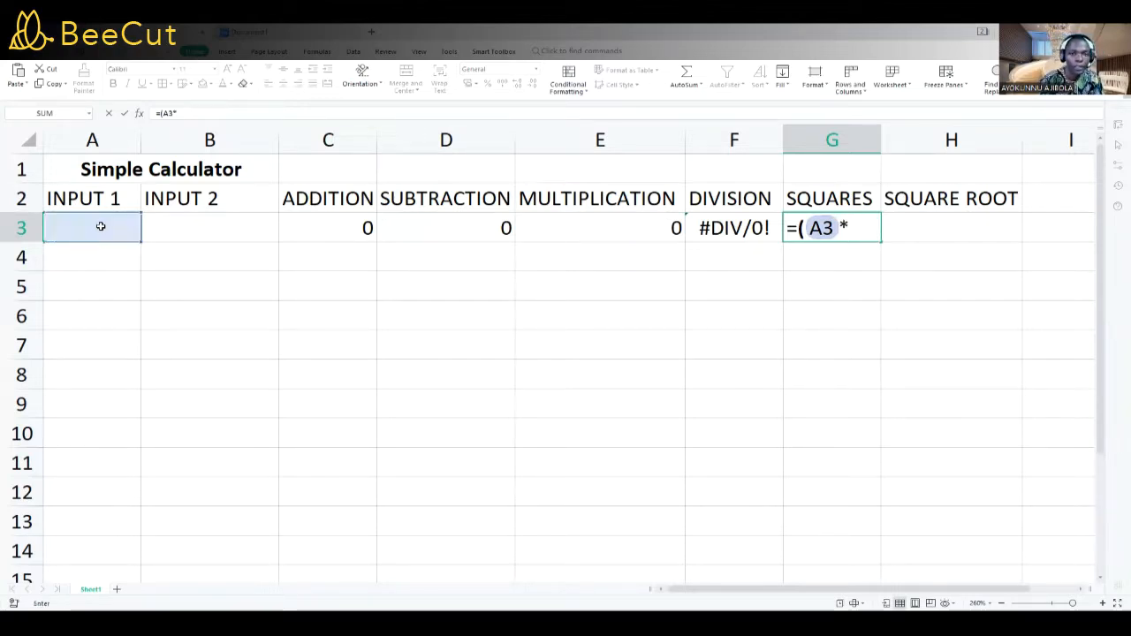
pyautogui.click(96, 226)
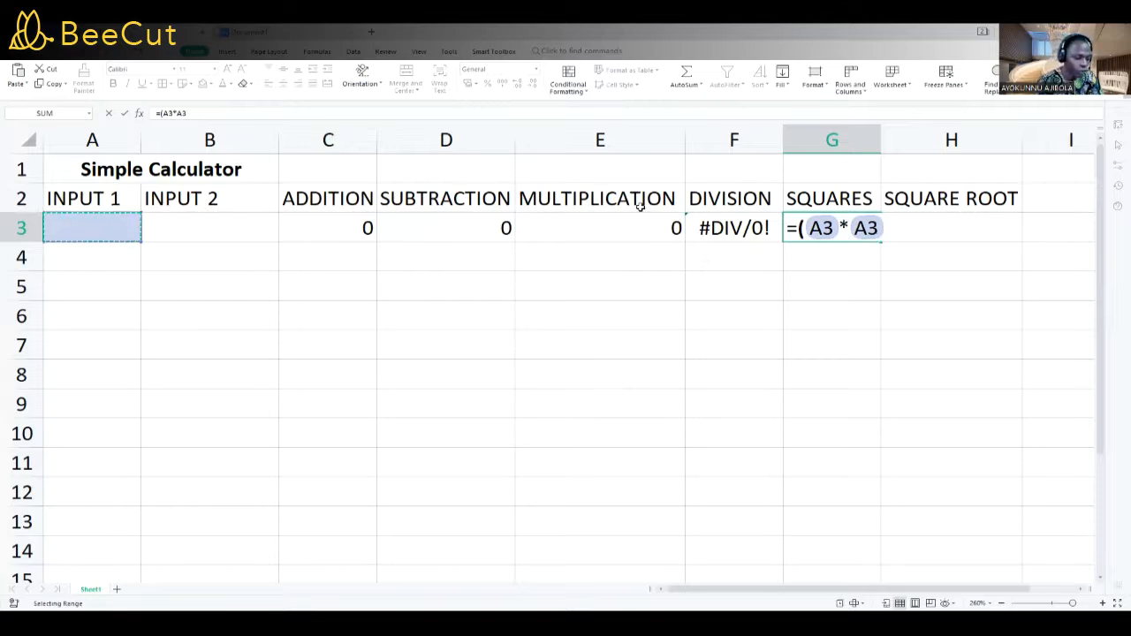
pyautogui.write(')')
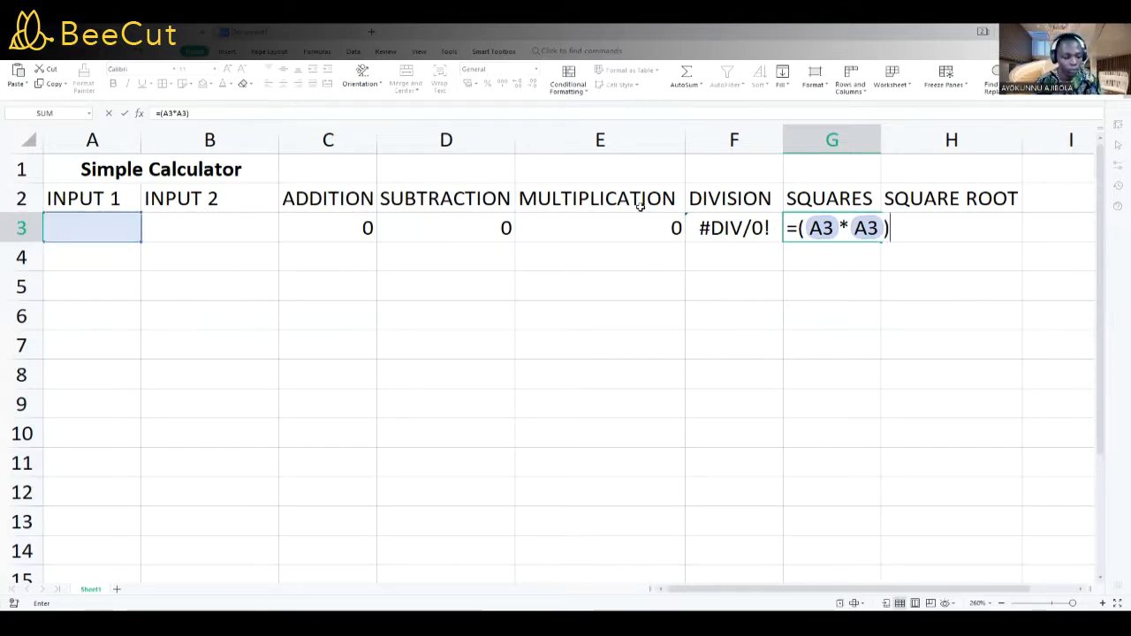
pyautogui.press('Return')
# - Enter the formula =SQRT(A3) in cell H3 under SQUARE ROOT to take the root of the first input
pyautogui.click(914, 224)
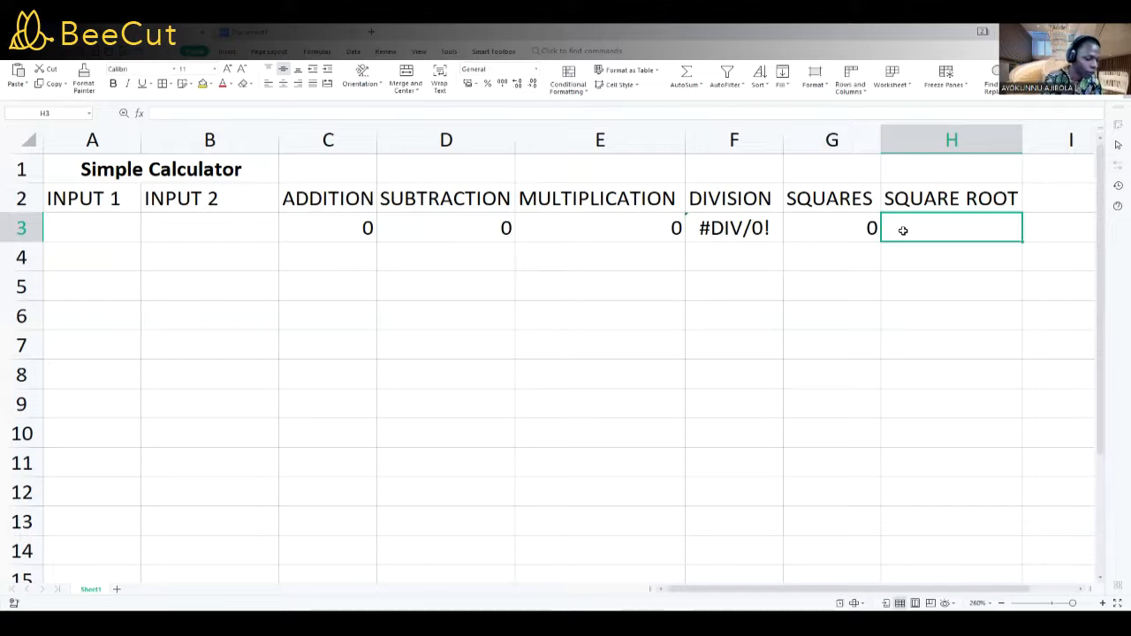
pyautogui.write('=')
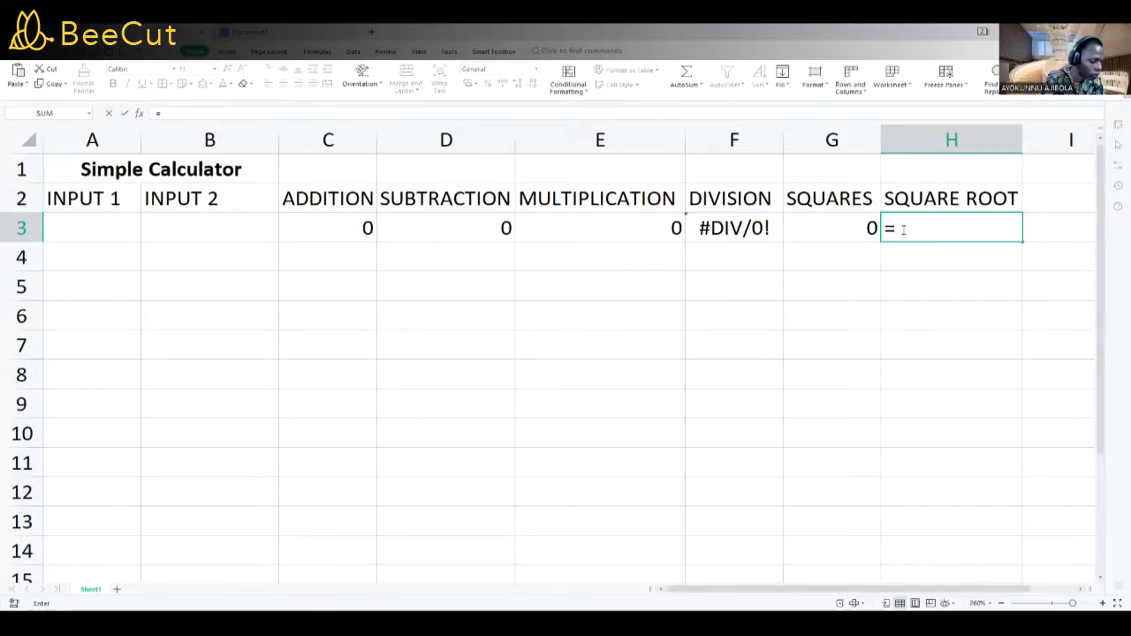
pyautogui.write('SQRT')
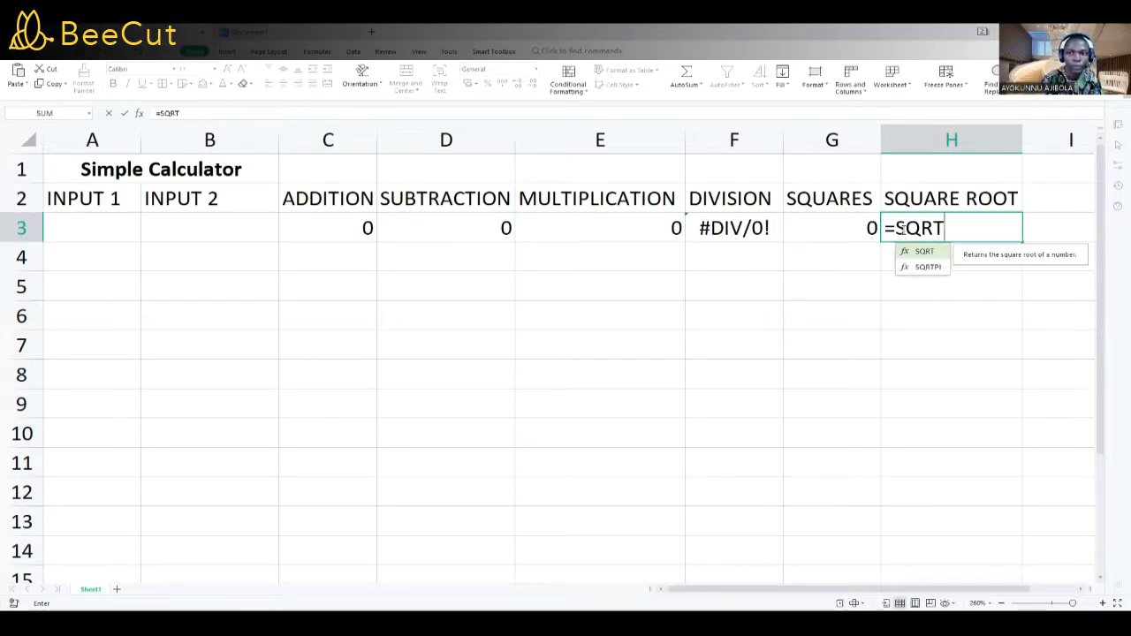
pyautogui.write('(')
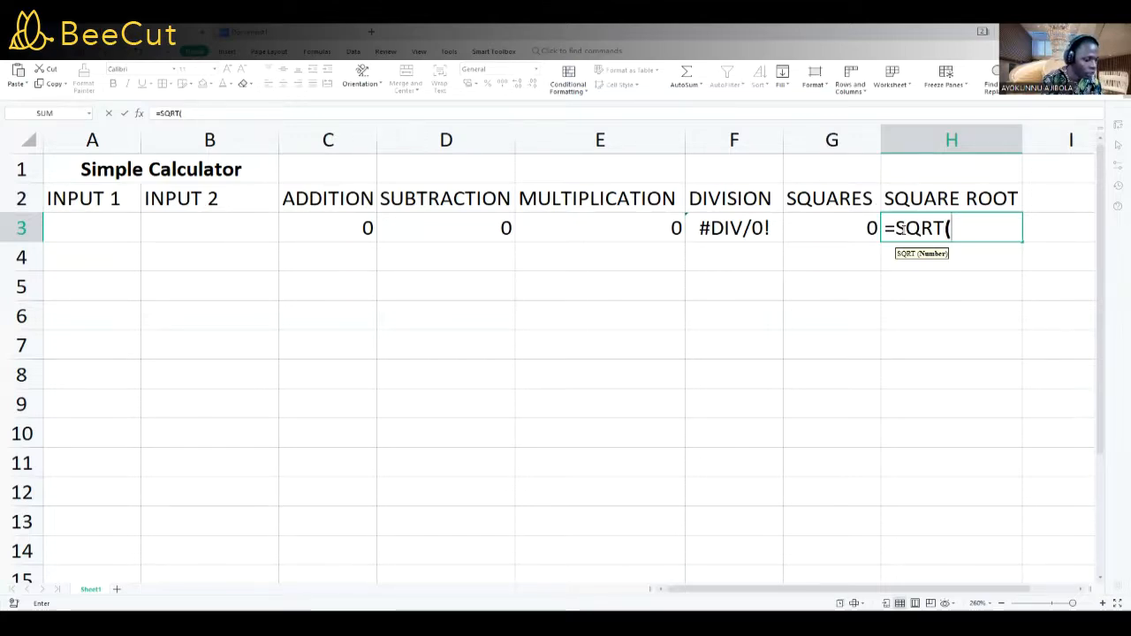
pyautogui.write('A3')
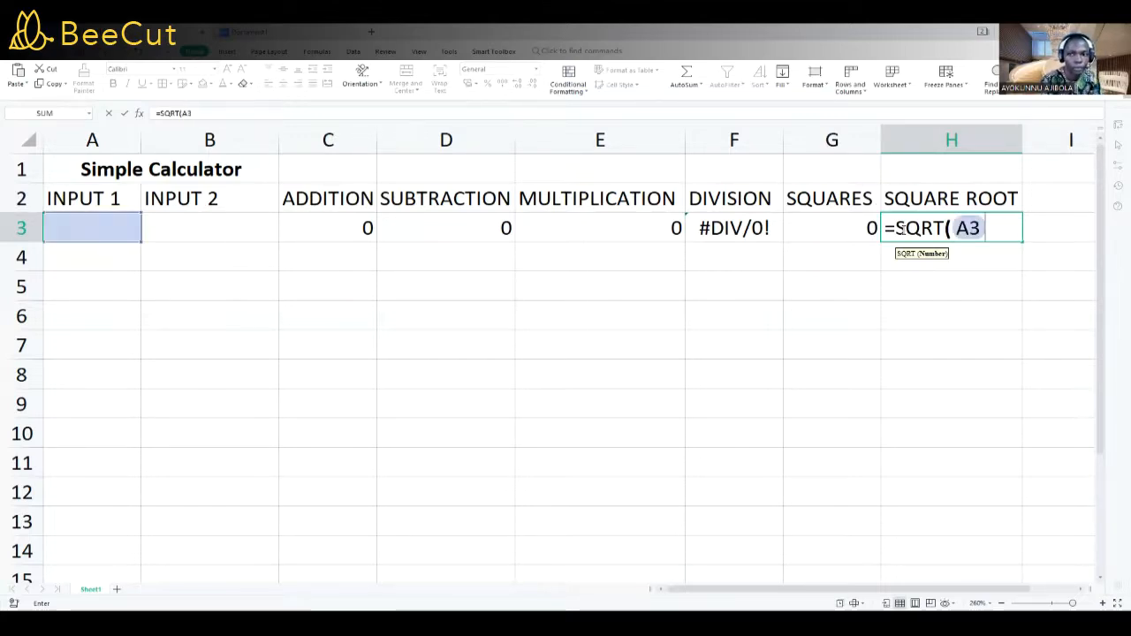
pyautogui.write(')')
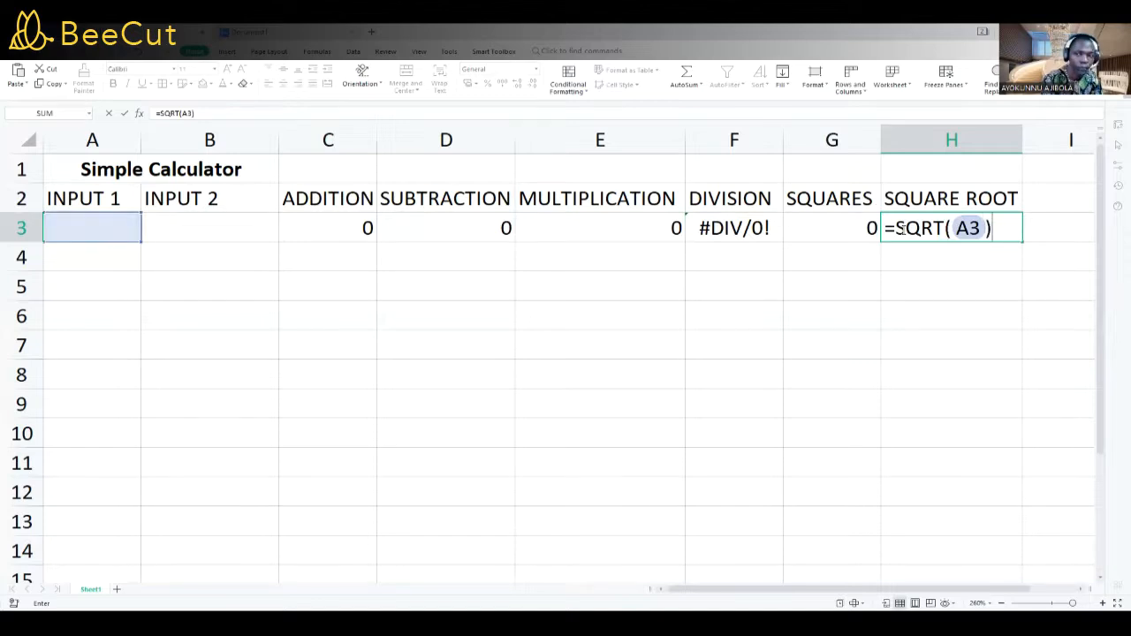
pyautogui.press('Return')
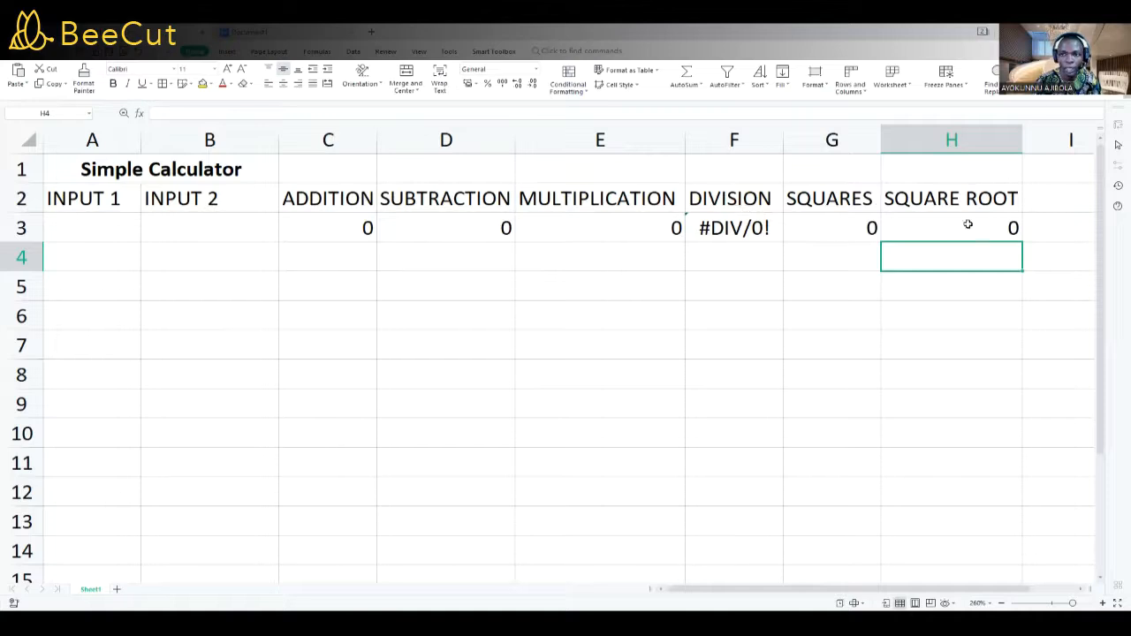
# - Enter 64 as the test value in both input cells, A3 and B3
pyautogui.click(76, 229)
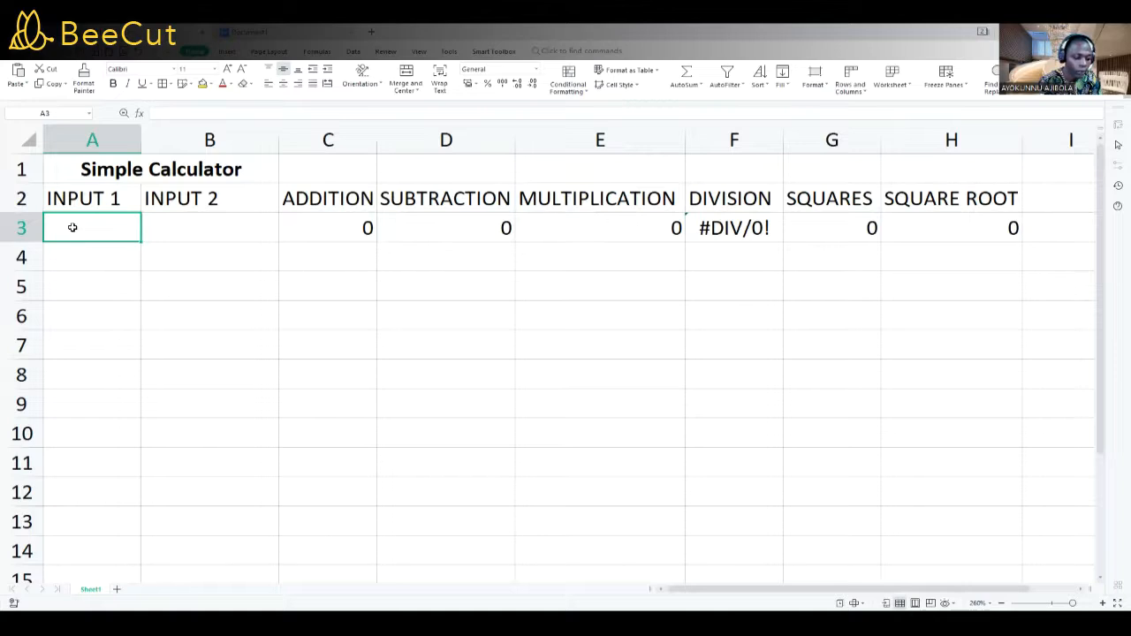
pyautogui.write('64')
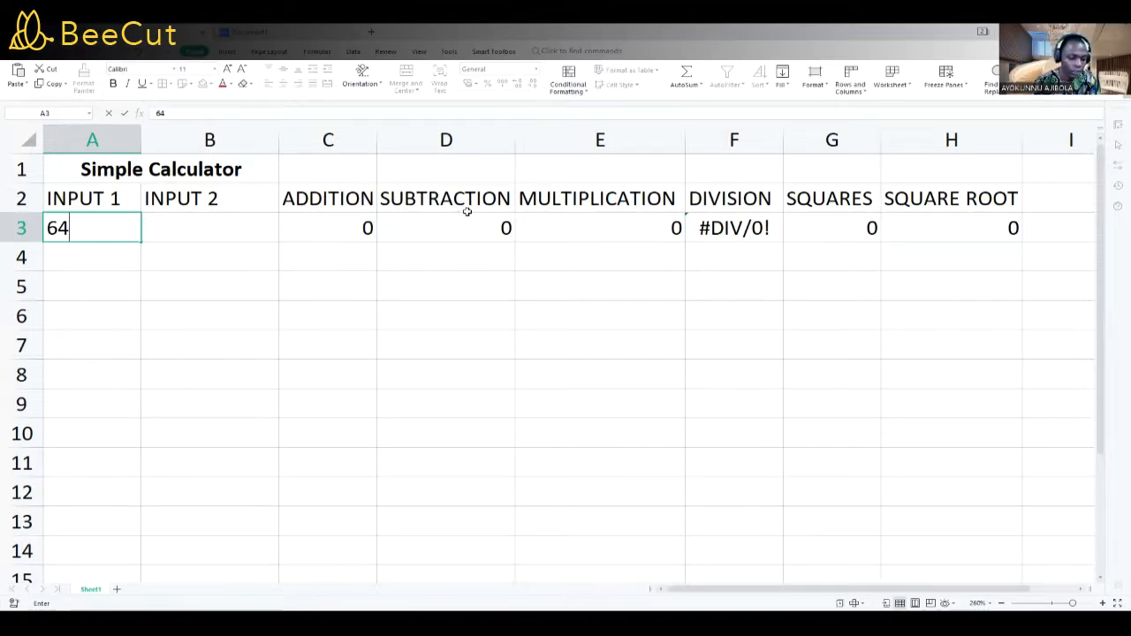
pyautogui.press('Tab')
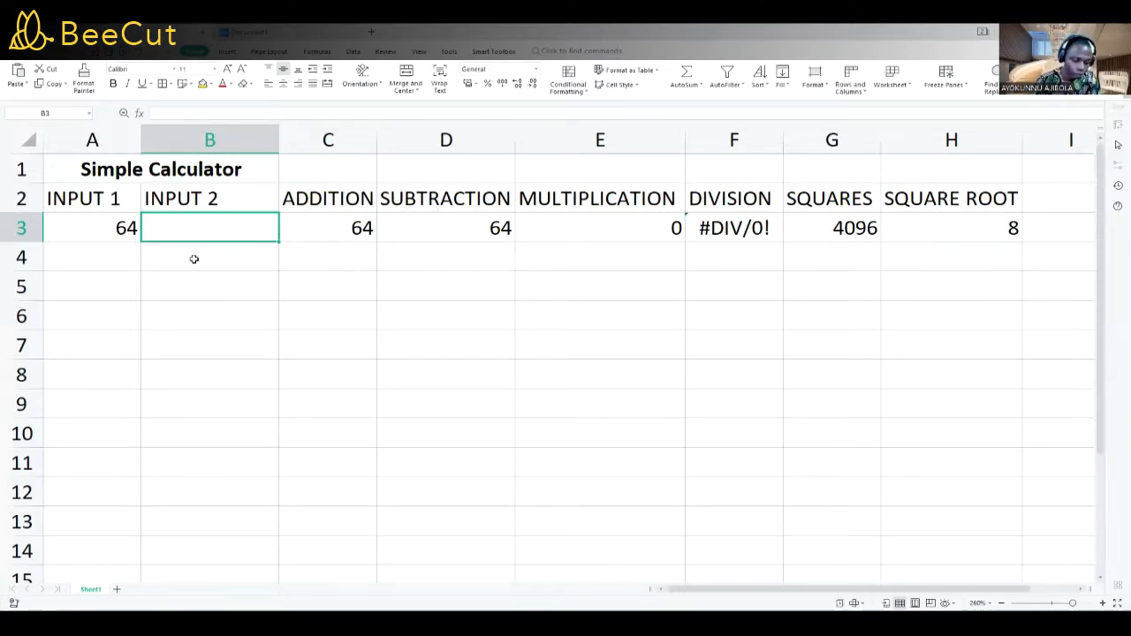
pyautogui.write('61')
pyautogui.press('BackSpace')
pyautogui.write('4')
pyautogui.press('Return')
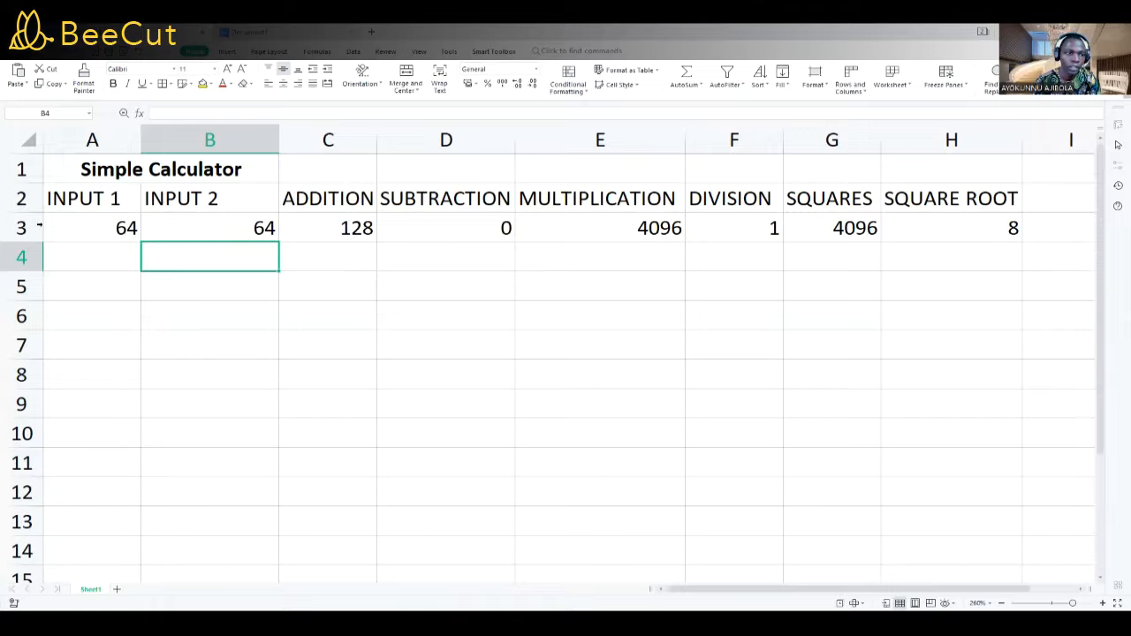
# - Enter a second pair of test inputs in row 4: 45 in cell A4 and 54 in cell B4
pyautogui.click(70, 253)
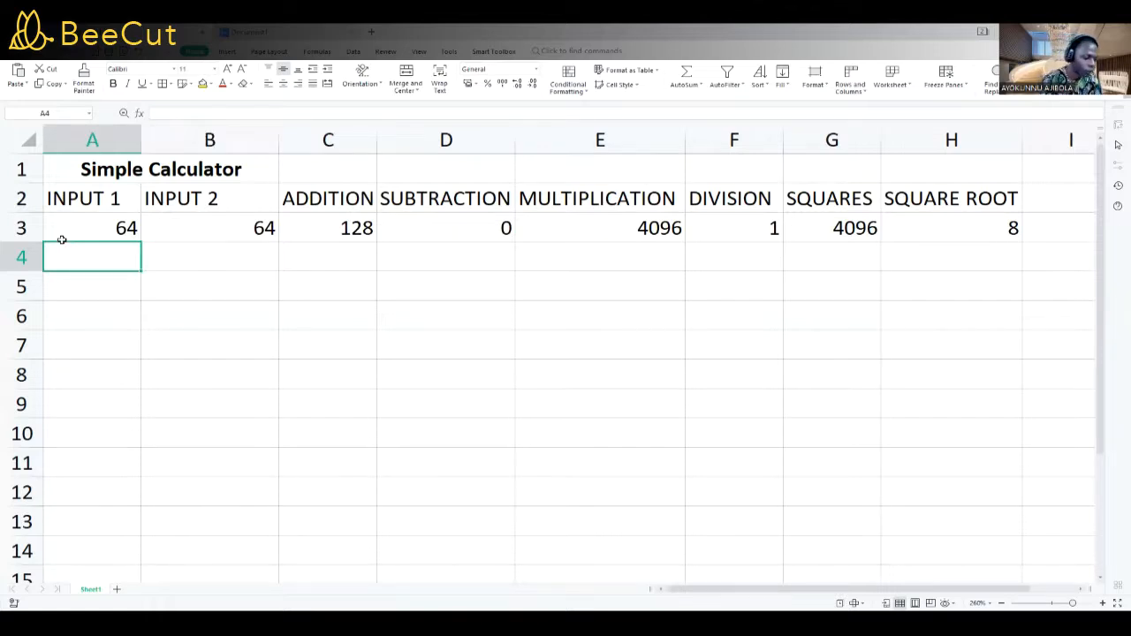
pyautogui.write('45')
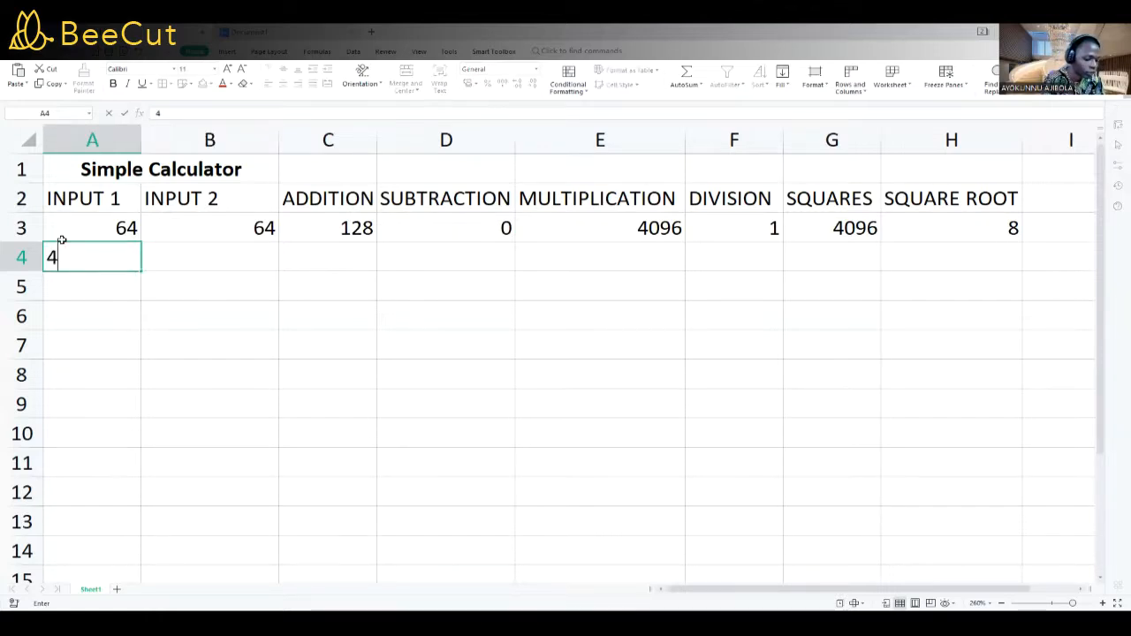
pyautogui.press('Tab')
pyautogui.write('54')
pyautogui.press('Tab')
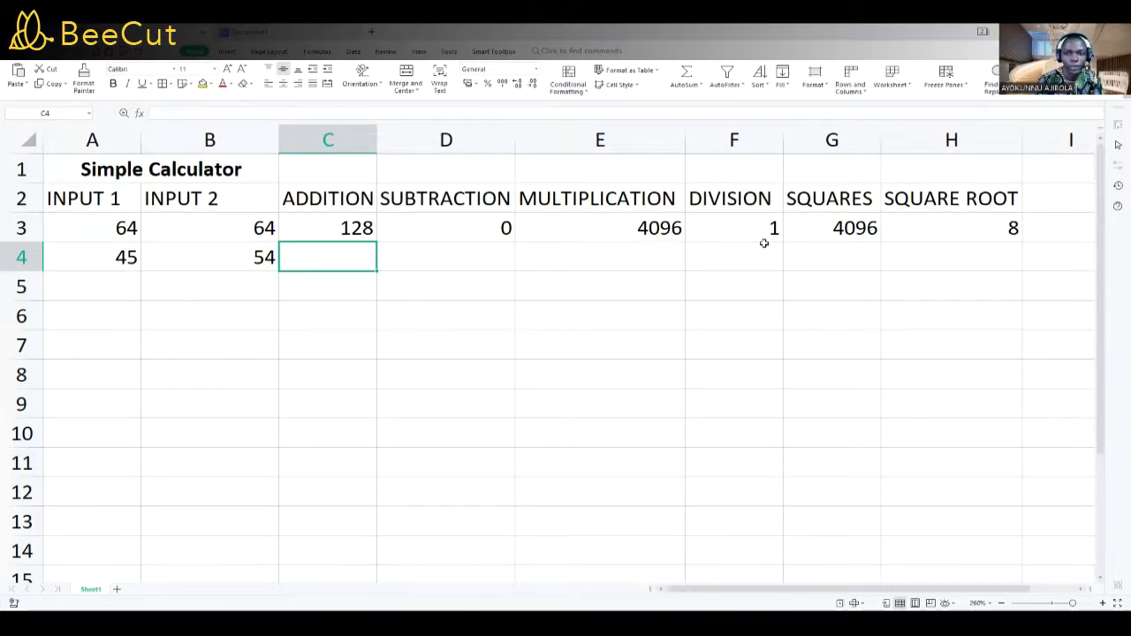
# - Fill the six formulas in C3:H3 down through row 98
pyautogui.click(314, 227)
pyautogui.moveTo(471, 228); pyautogui.dragTo(995, 233)
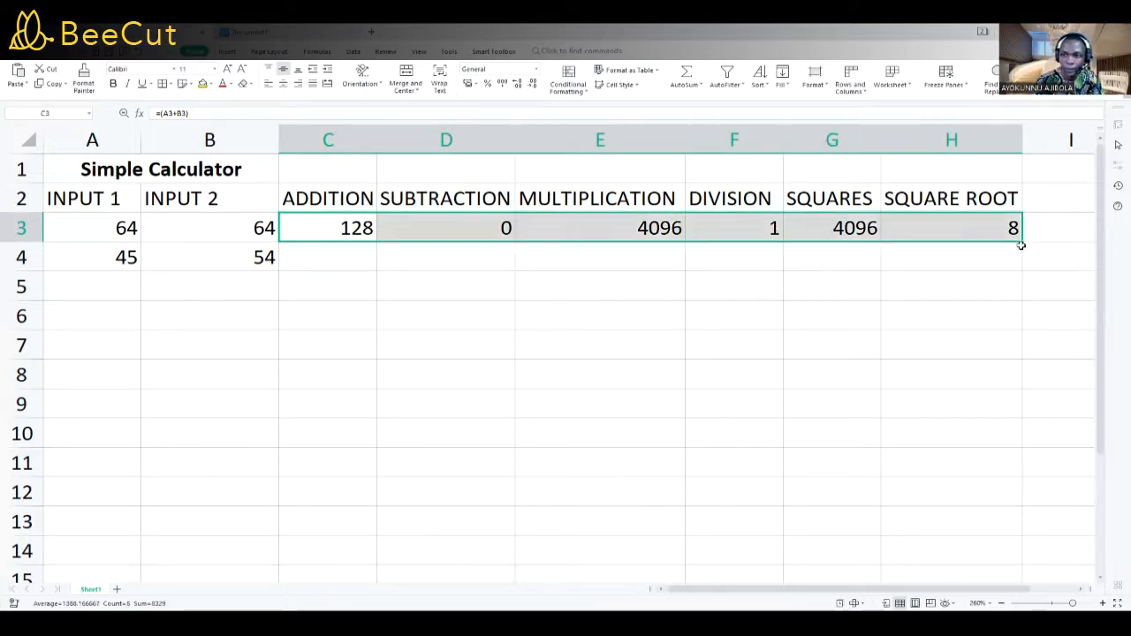
pyautogui.moveTo(1021, 240); pyautogui.dragTo(1039, 583)
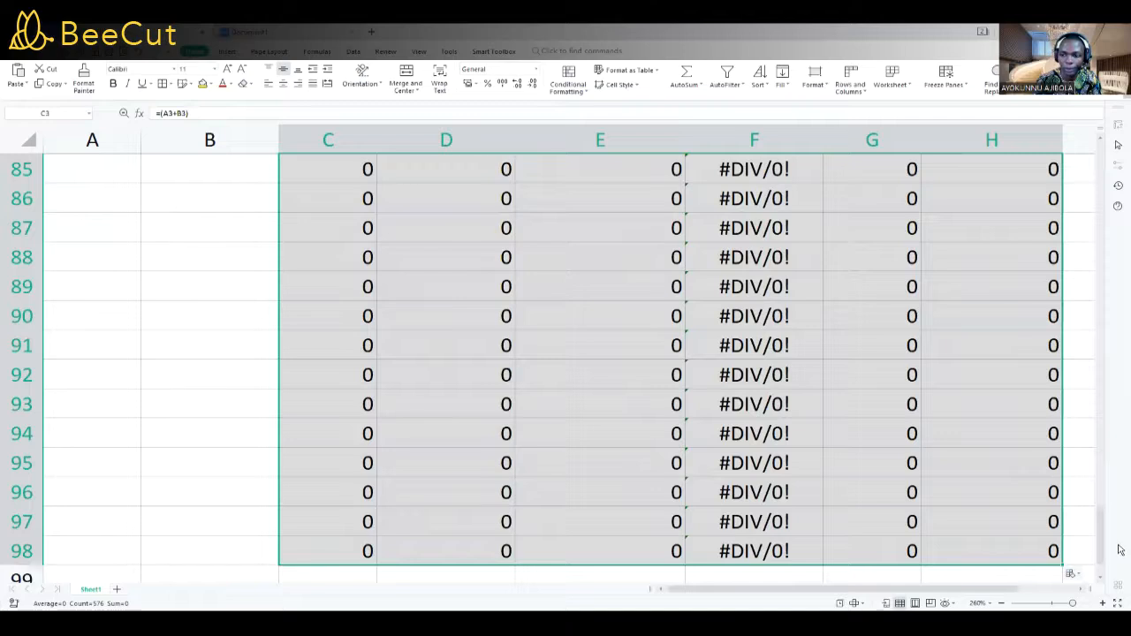
pyautogui.moveTo(1109, 541); pyautogui.dragTo(1104, 159)
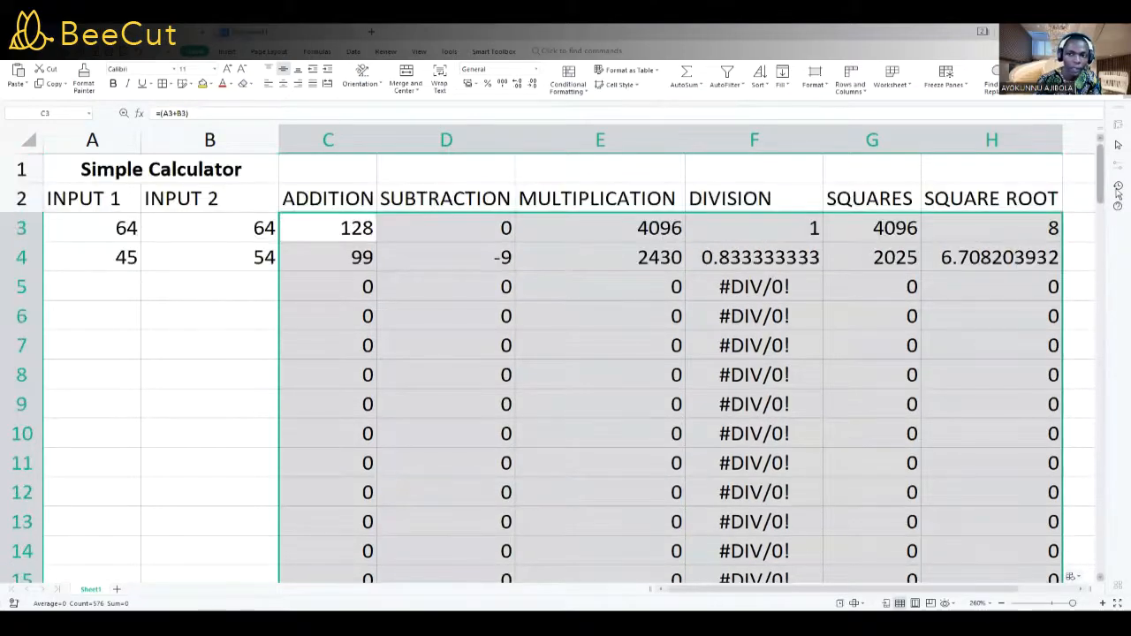
# - Enter 65 in cell A5 and 78 in cell B5 as the inputs for row 5
pyautogui.click(106, 283)
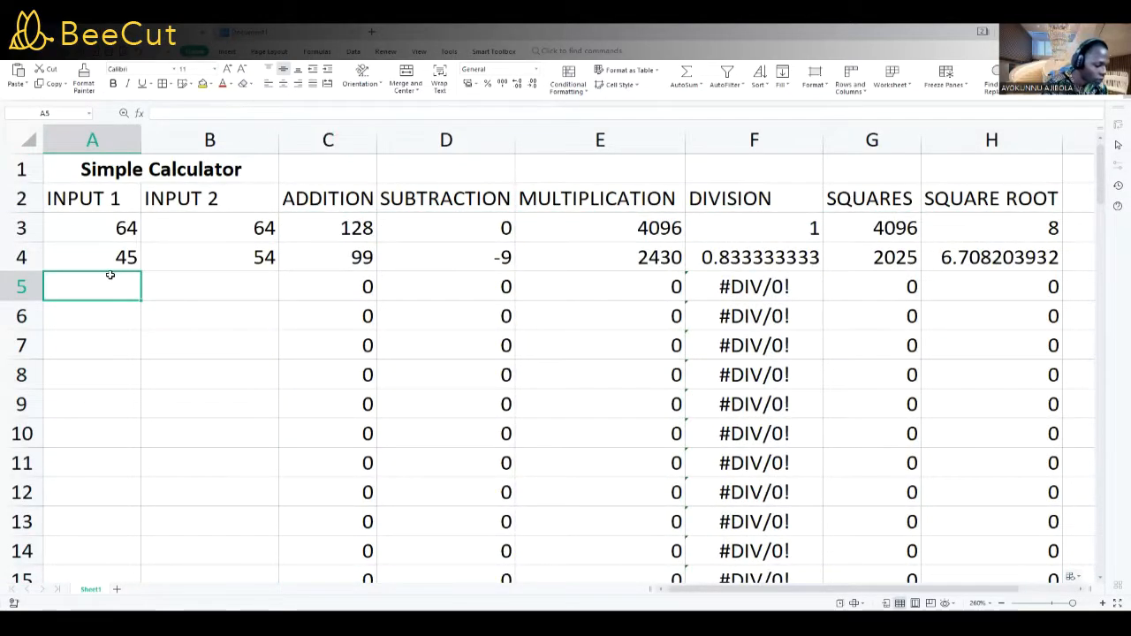
pyautogui.write('65')
pyautogui.press('Tab')
pyautogui.write('78')
pyautogui.press('Return')
# - Enter 87 in cell A6 and 34 in cell B6 as the inputs for row 6
pyautogui.press('Left')
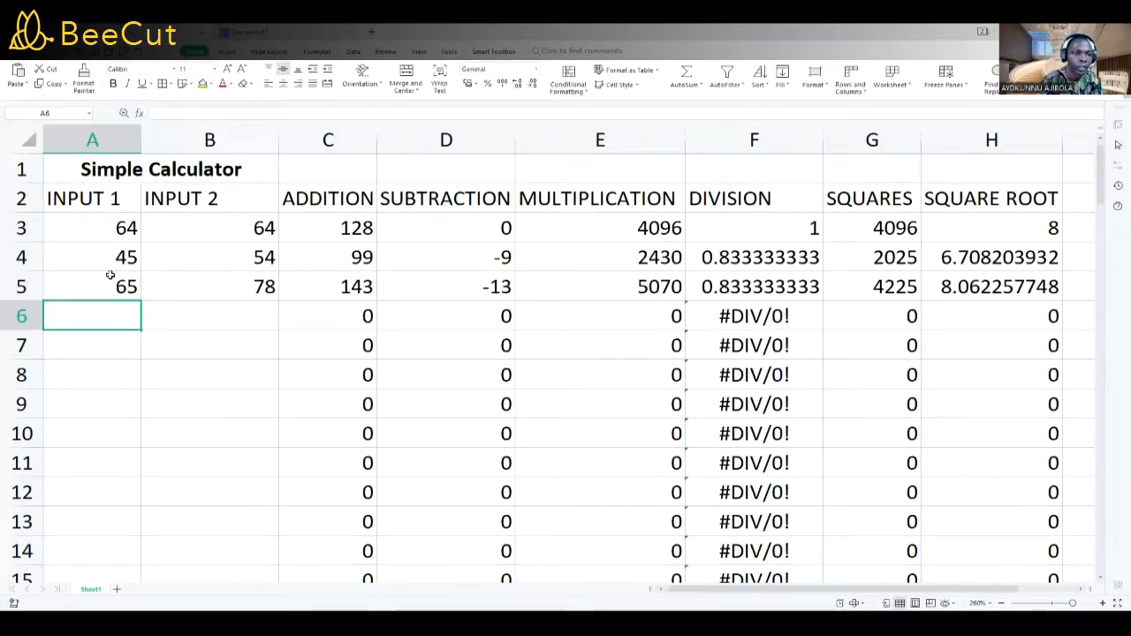
pyautogui.write('87')
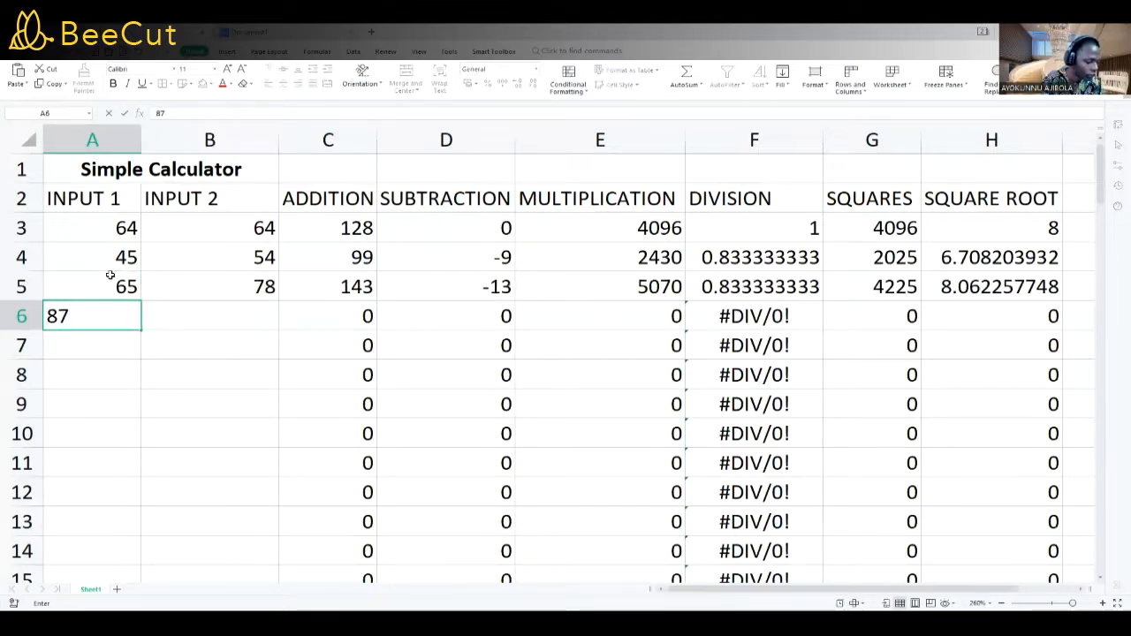
pyautogui.press('Tab')
pyautogui.write('34')
pyautogui.press('Return')
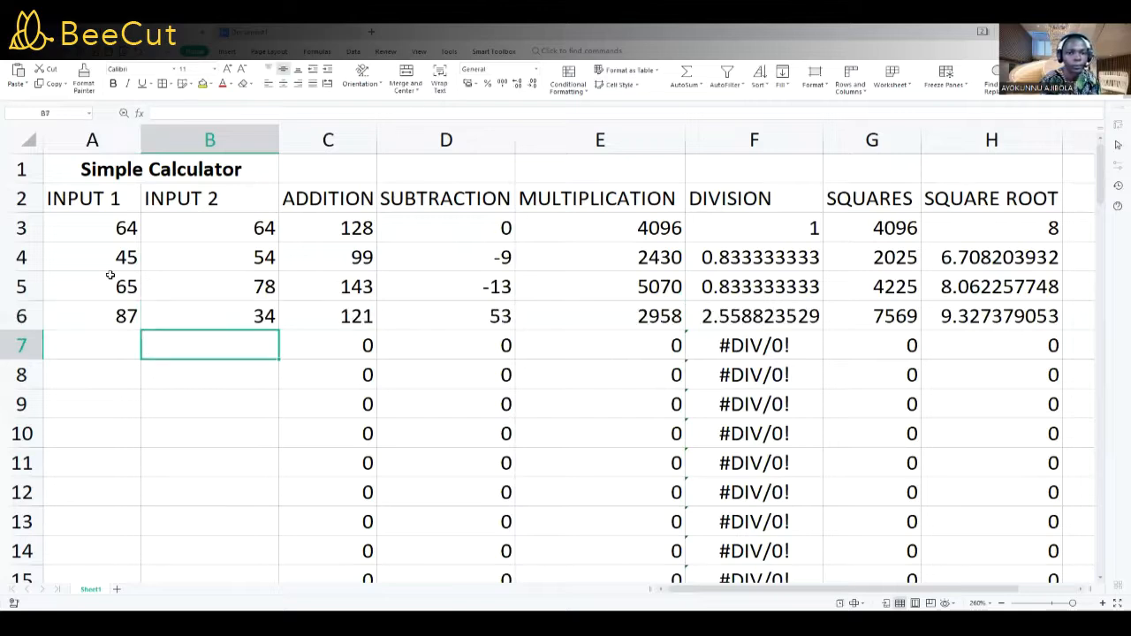
# - Enter 55 in cell A7 and 44 in cell B7 as the inputs for row 7
pyautogui.press('Left')
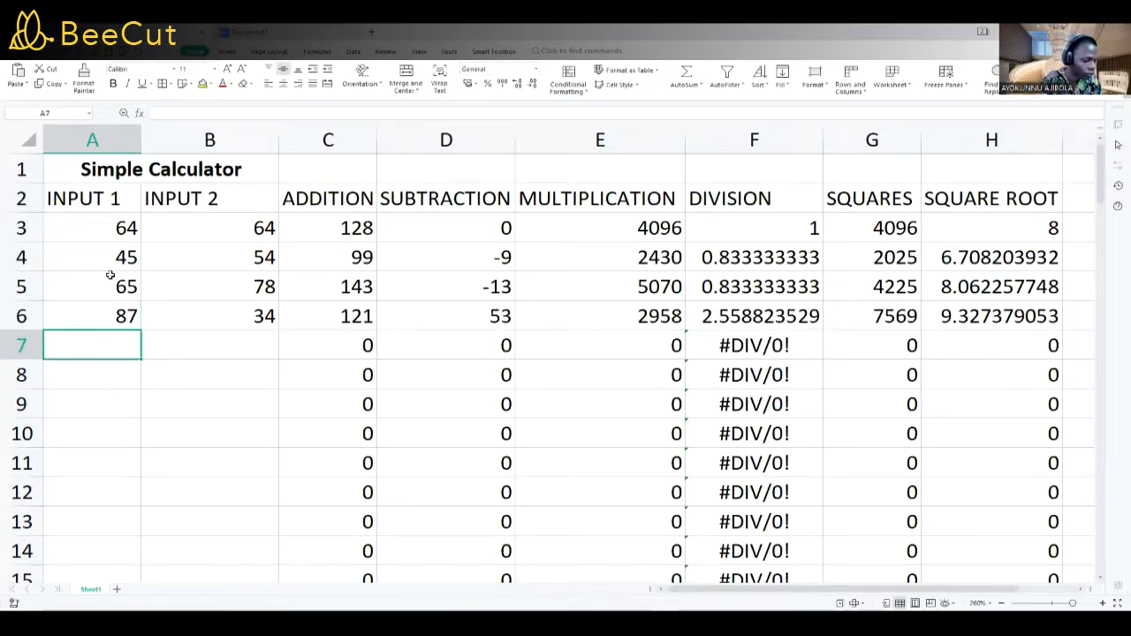
pyautogui.write('55')
pyautogui.press('Tab')
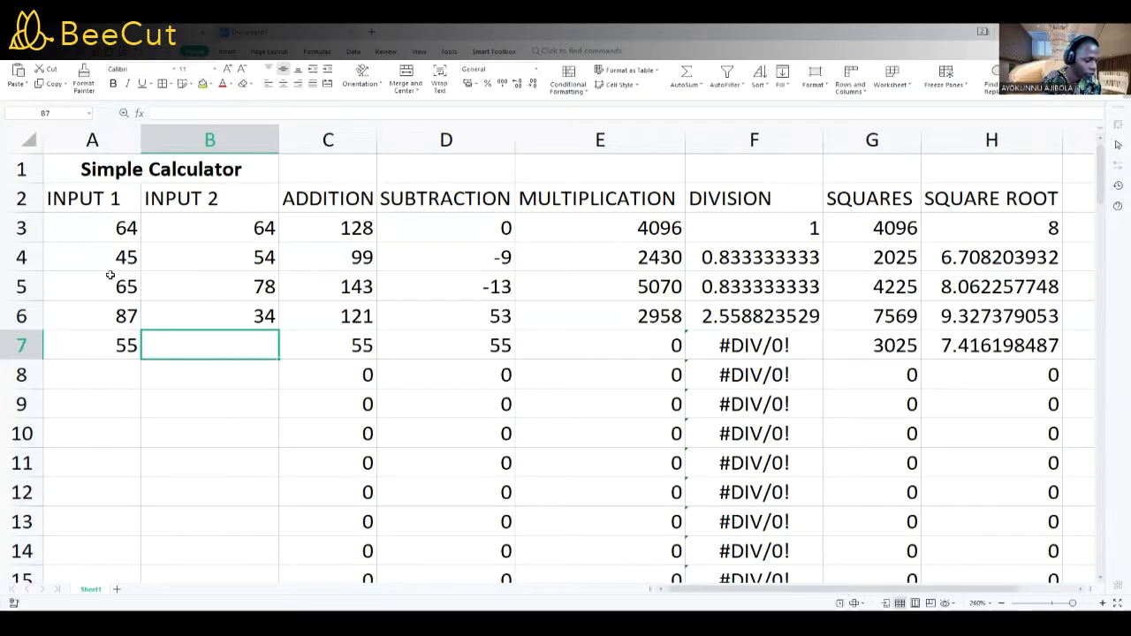
pyautogui.write('44')
pyautogui.press('Return')
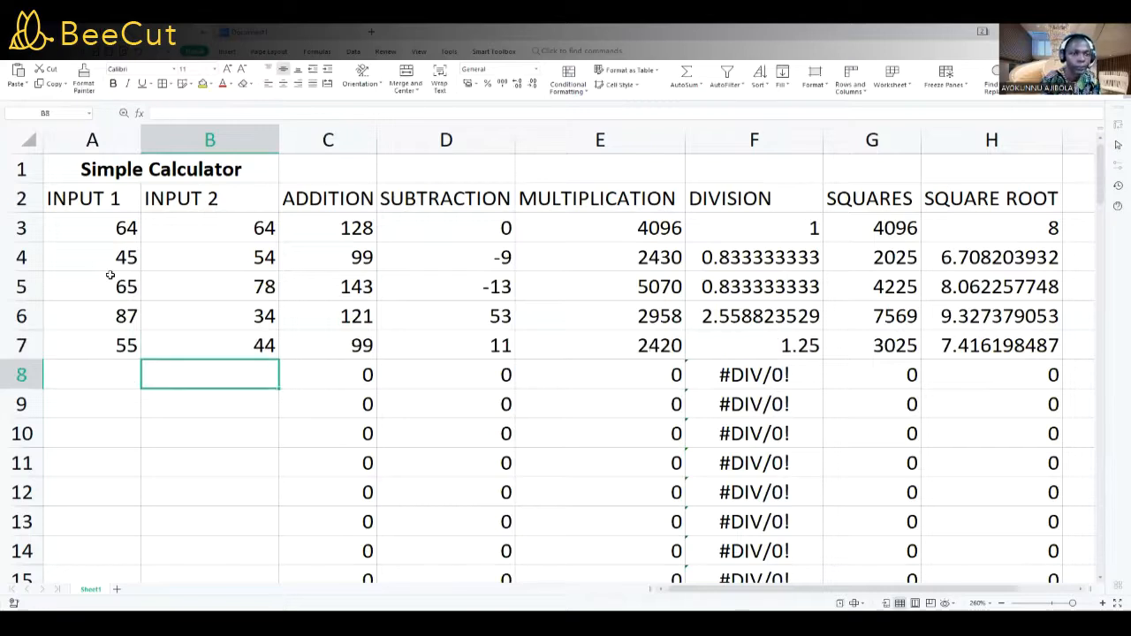
# - Enter 33 in cell A8 and 43 in cell B8 as the inputs for row 8
pyautogui.press('Left')
pyautogui.write('33')
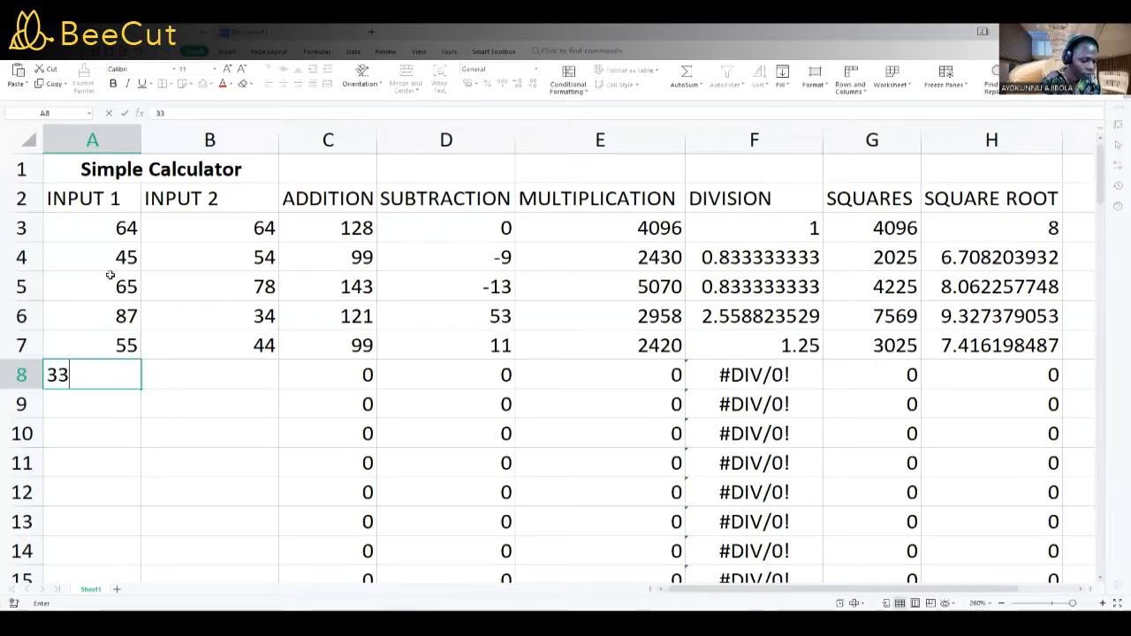
pyautogui.press('Tab')
pyautogui.write('43')
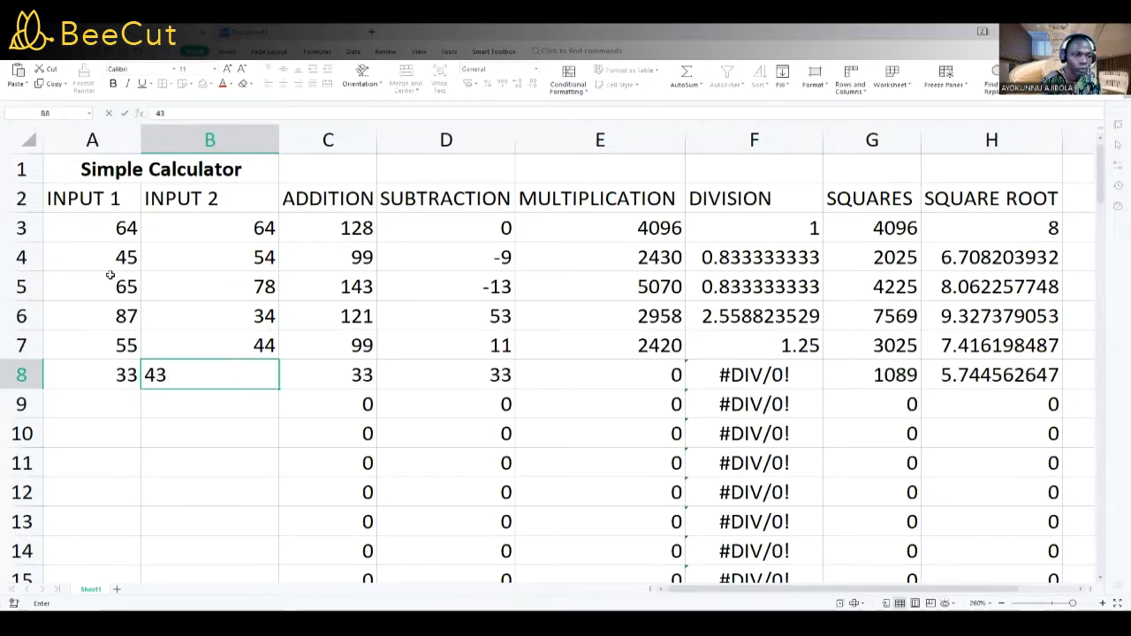
pyautogui.press('Return')
# - Enter 44 in cell A9 and 22 in cell B9 as the inputs for row 9
pyautogui.press('Left')
pyautogui.write('44')
pyautogui.press('Tab')
pyautogui.write('22')
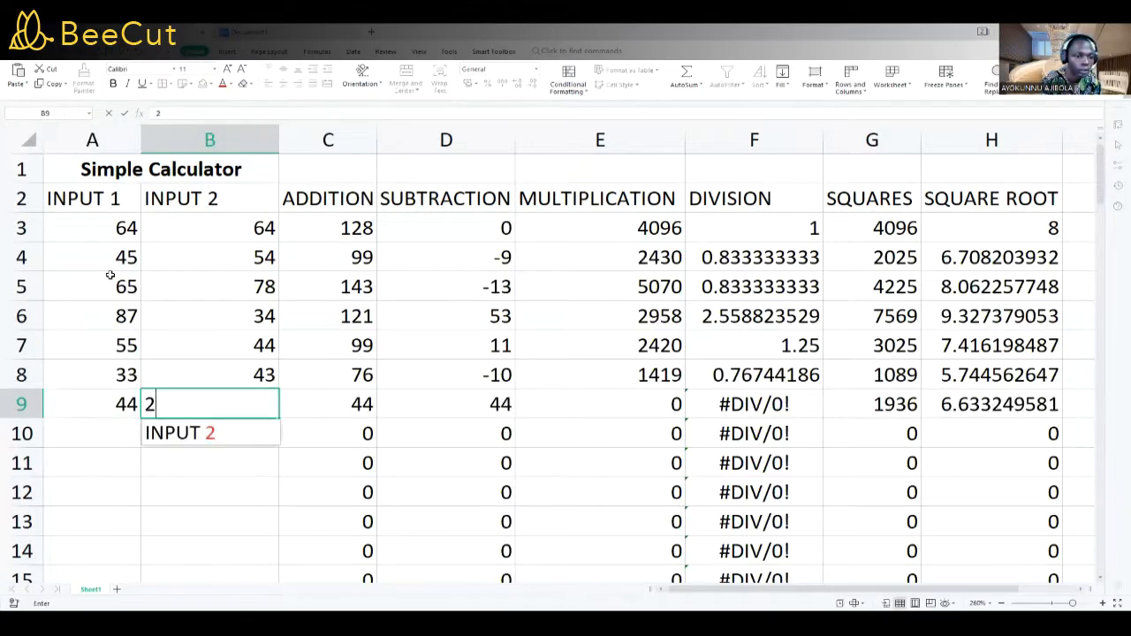
pyautogui.press('Return')
# - Enter 34 in cell A10 and 14 in cell B10 as the inputs for row 10
pyautogui.press('Left')
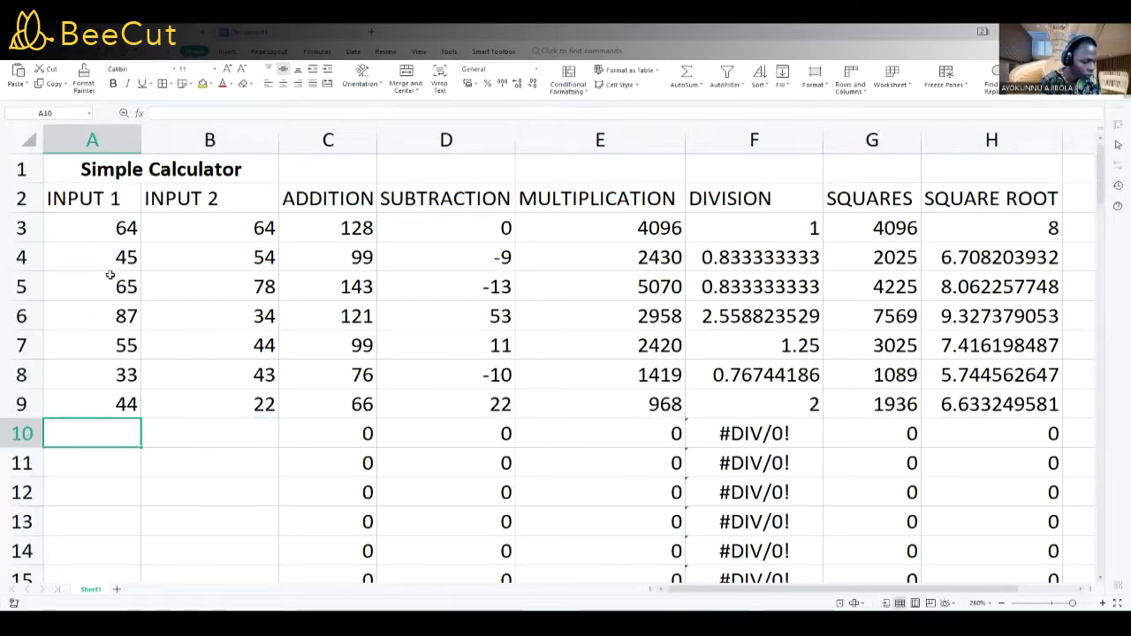
pyautogui.write('34')
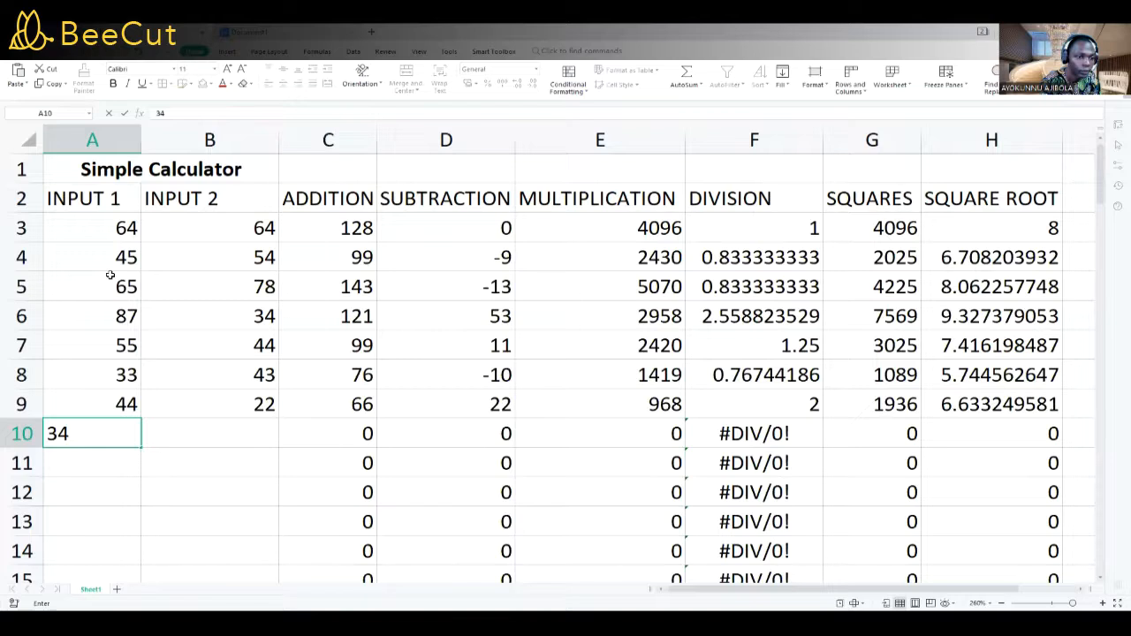
pyautogui.press('Tab')
pyautogui.write('14')
pyautogui.press('Return')
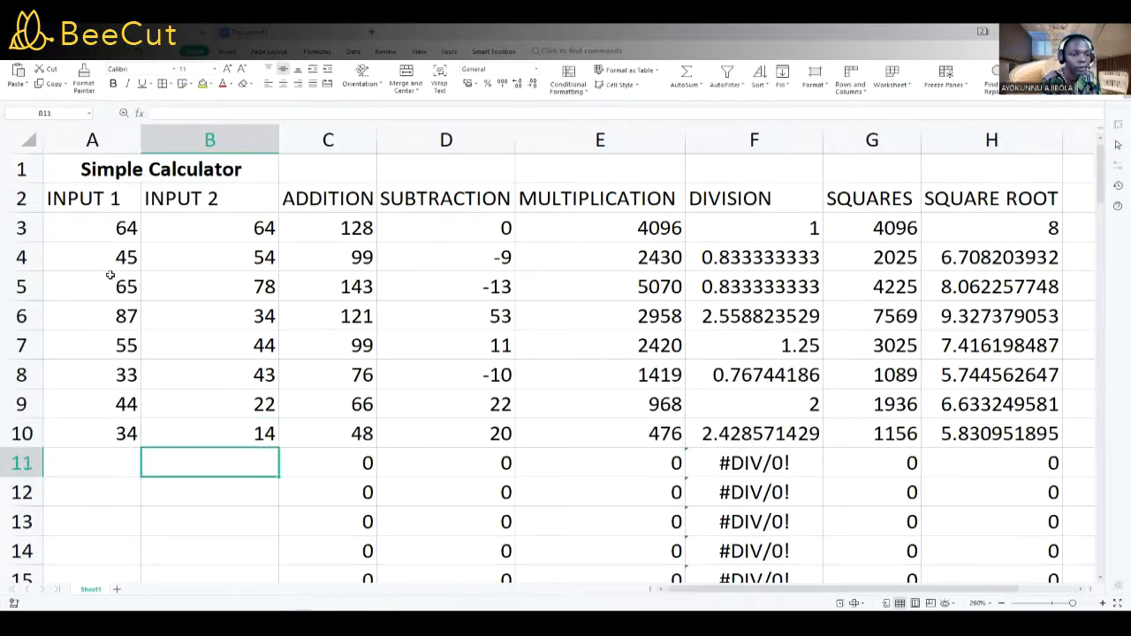
# - Enter 10 in cell A11 and 9 in cell B11 as the inputs for row 11
pyautogui.press('Left')
pyautogui.write('1')
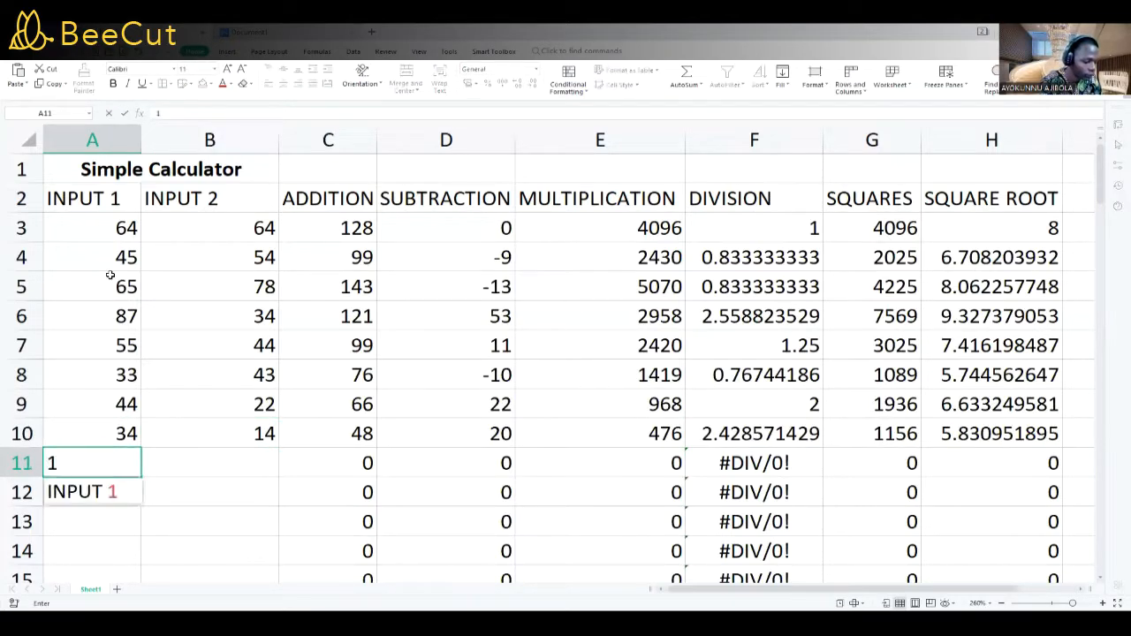
pyautogui.write('0')
pyautogui.press('Tab')
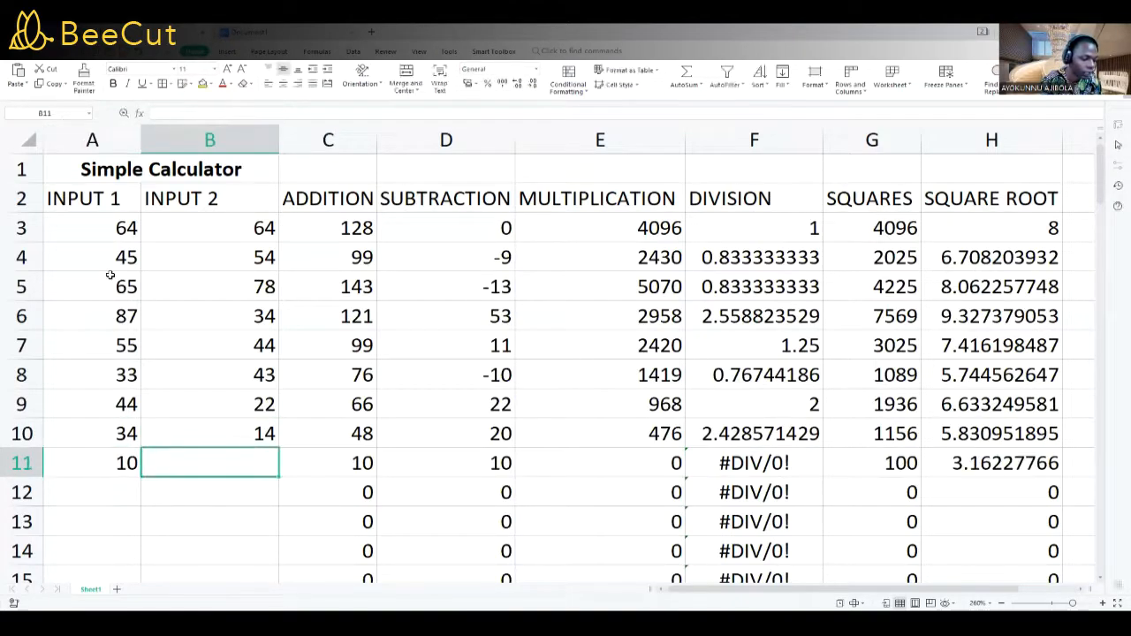
pyautogui.write('9')
pyautogui.press('Return')
pyautogui.press('Left')
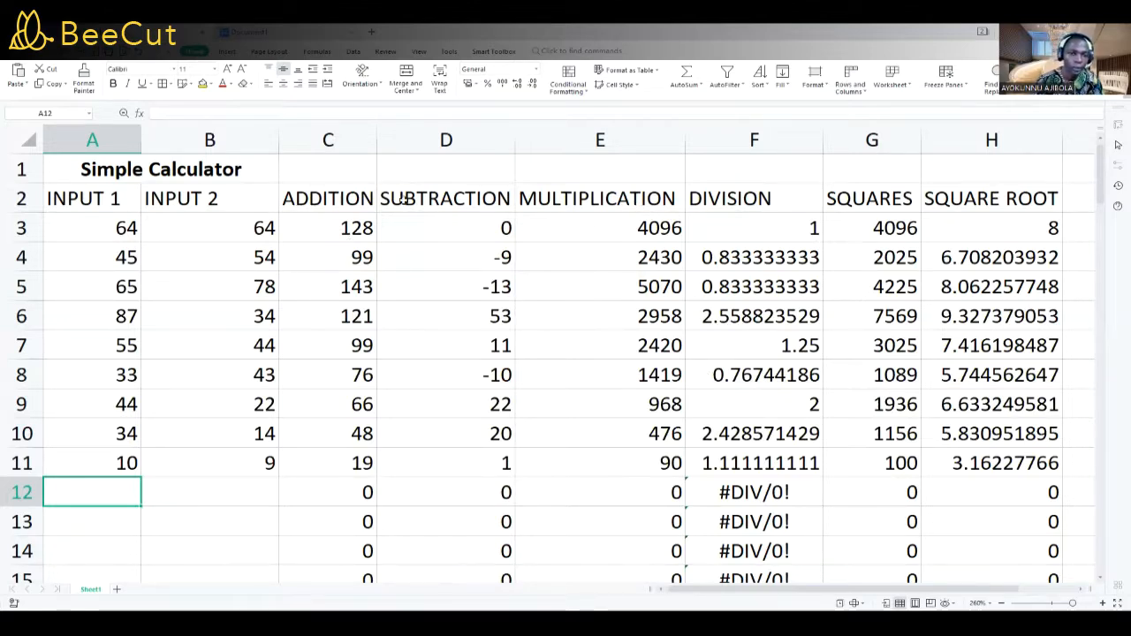
# - Review the addition, multiplication and division formulas in row 3 of the calculator
pyautogui.click(300, 198)
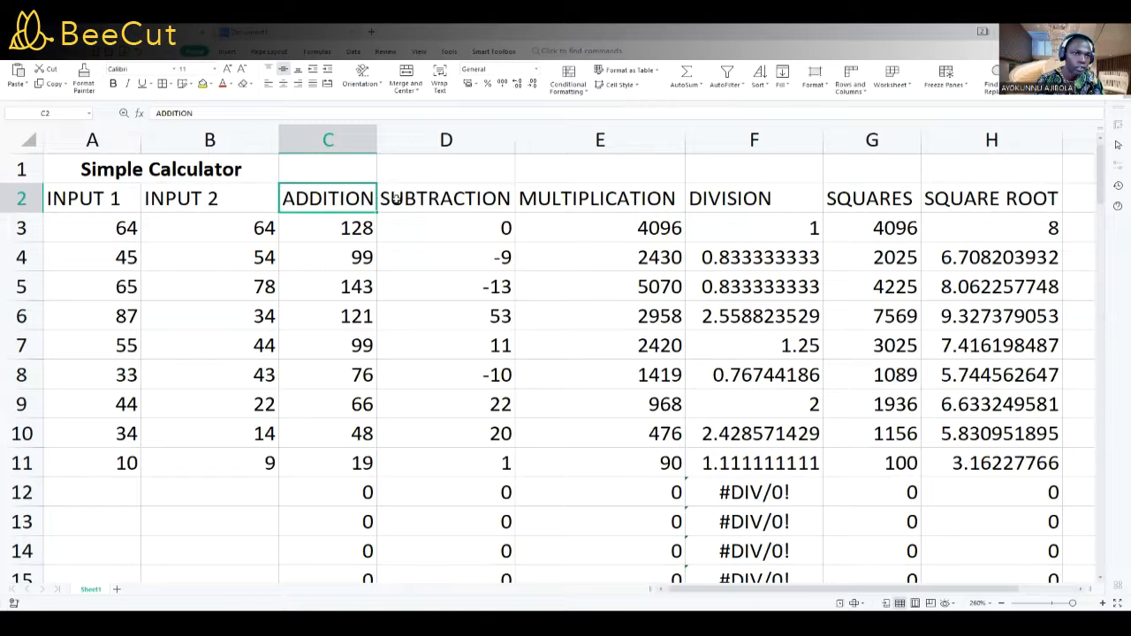
pyautogui.click(327, 226)
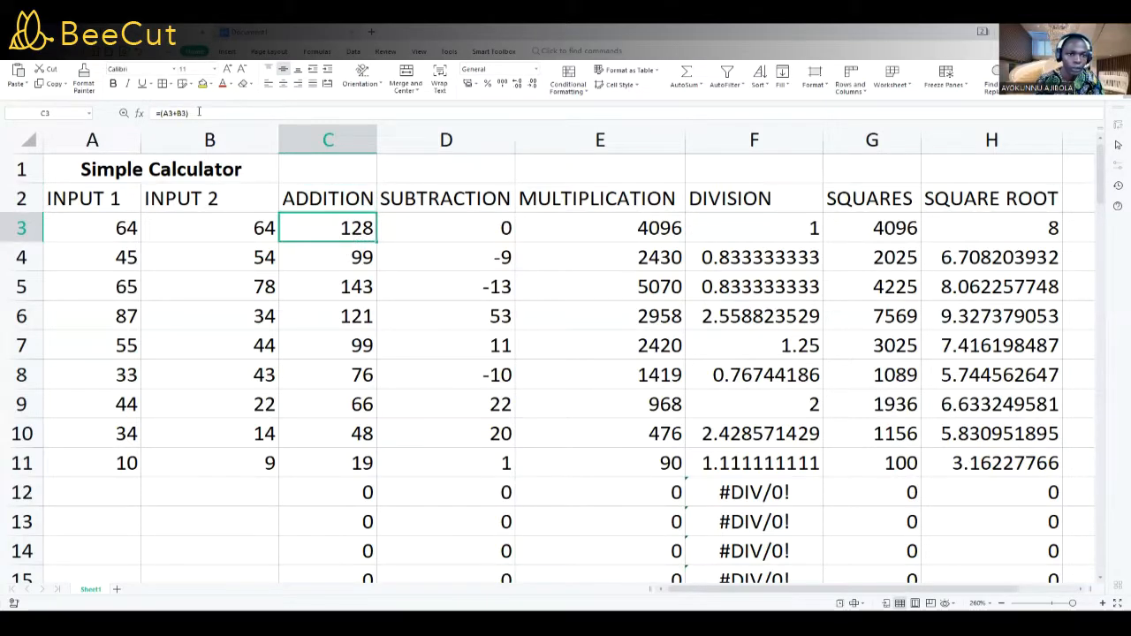
pyautogui.click(627, 228)
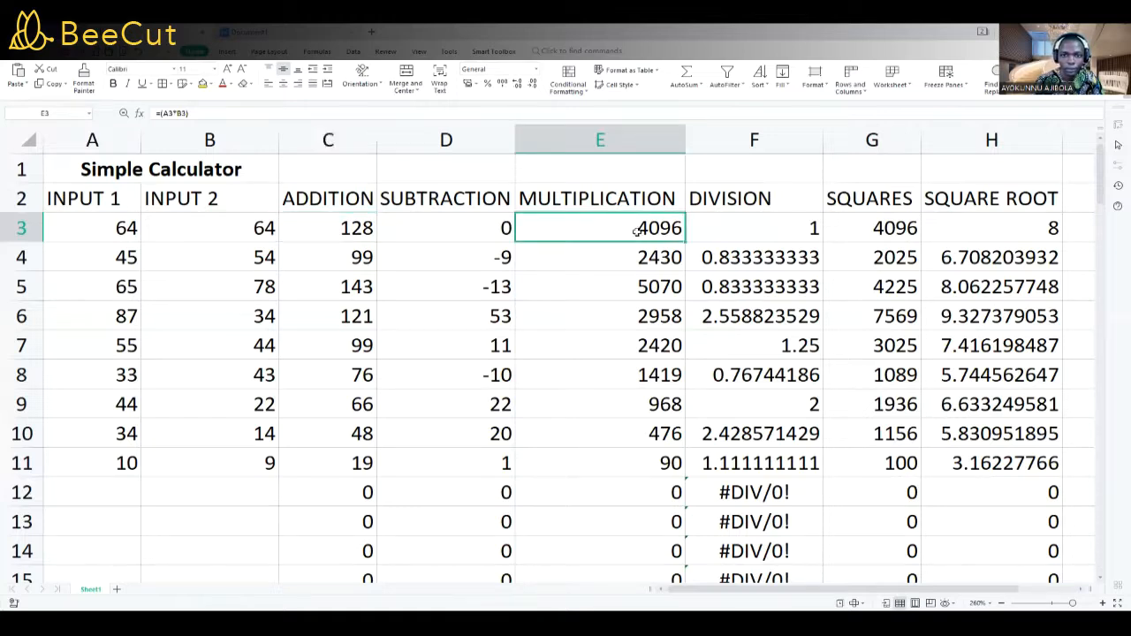
pyautogui.click(742, 232)
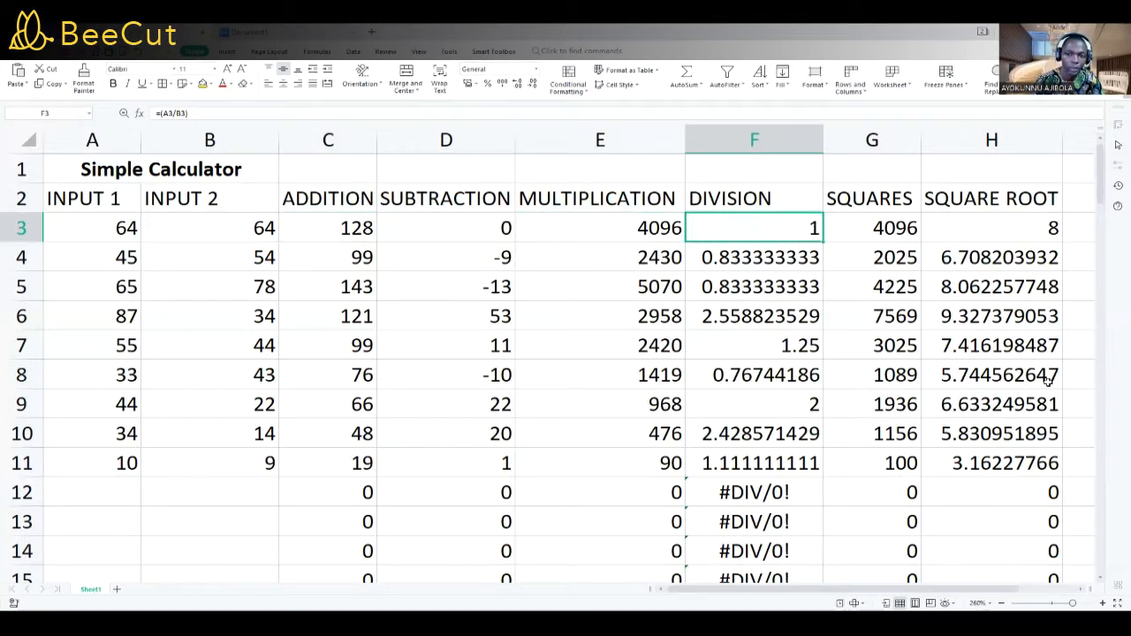
pyautogui.moveTo(1101, 194); pyautogui.dragTo(1120, 161)
pyautogui.scroll(1, 472, 207)
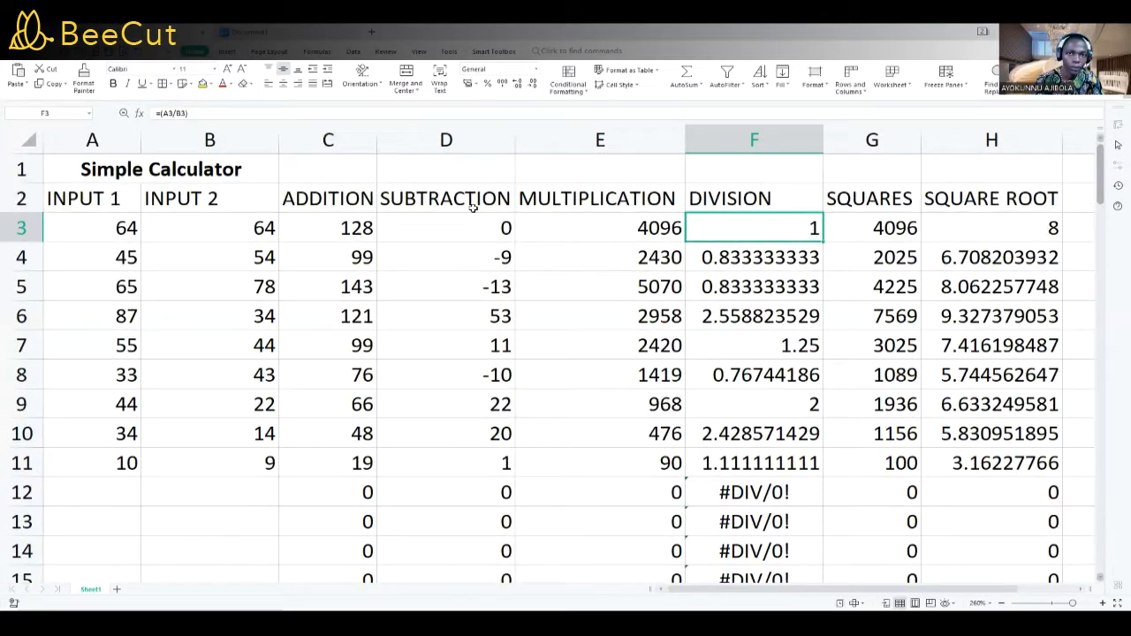